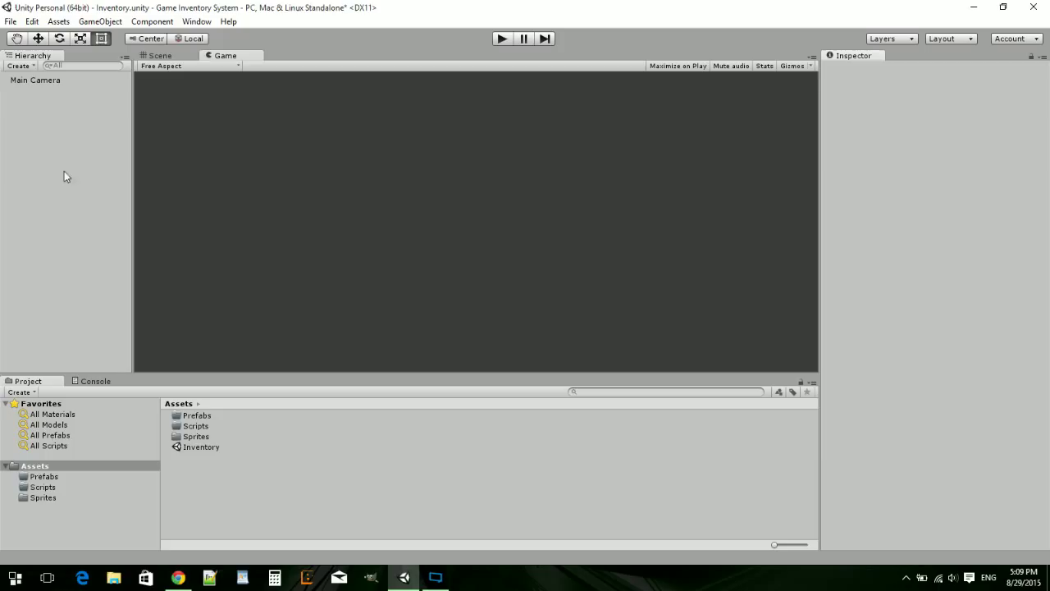
Create a UI Panel, which adds a Canvas and an EventSystem to the scene.
right_click(47, 92)
mouse_move(63, 273)
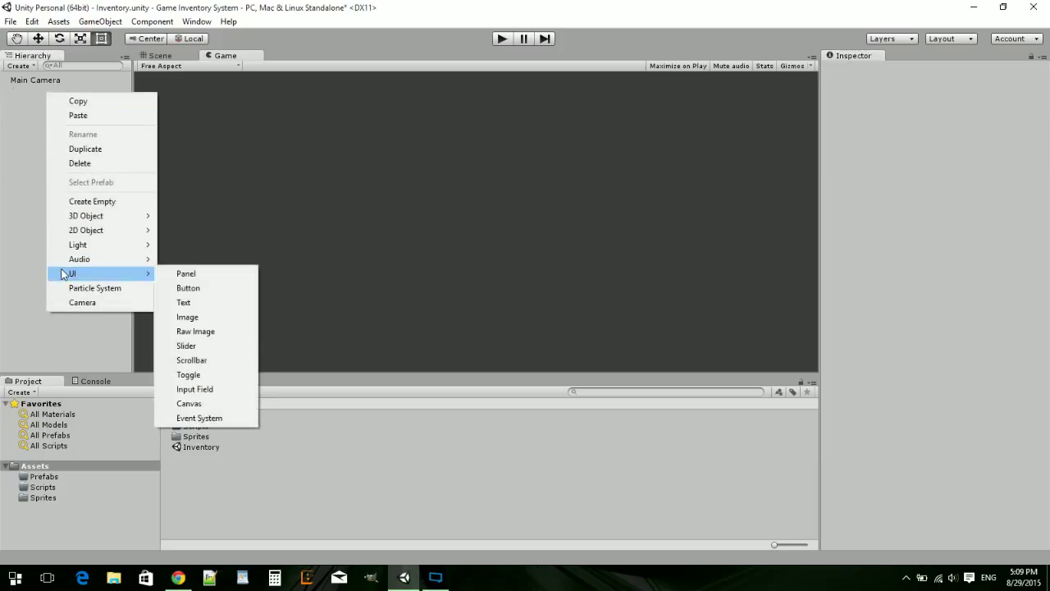
click(168, 275)
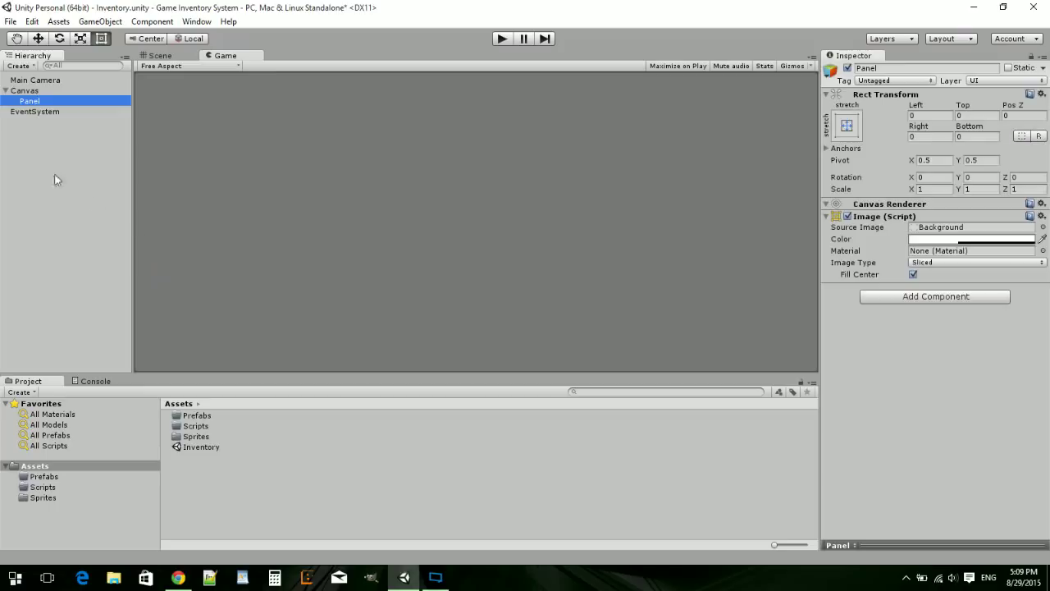
Rename the new Panel to 'Inventory'.
right_click(31, 102)
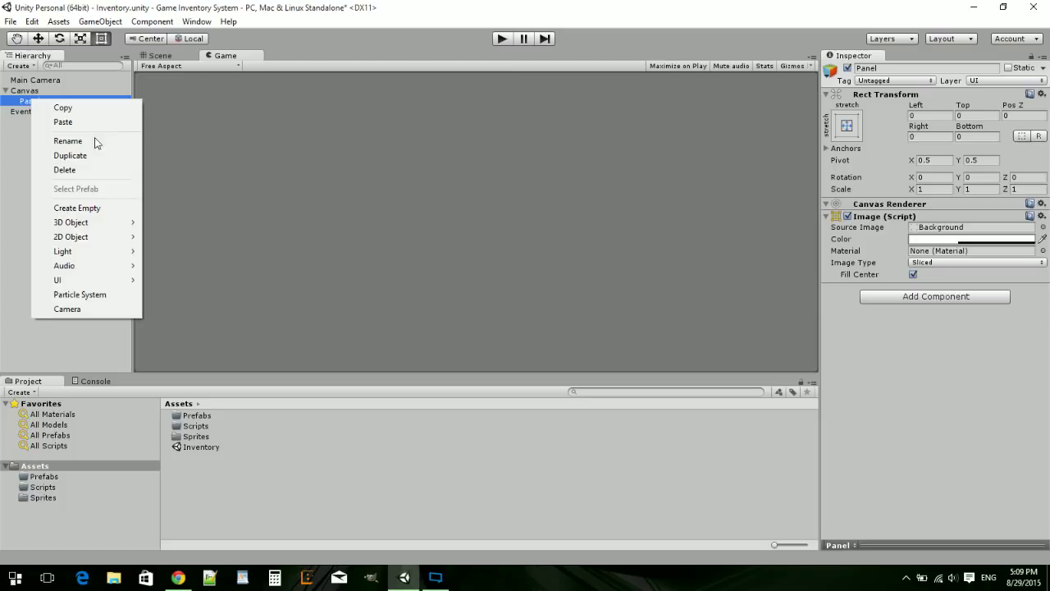
click(21, 237)
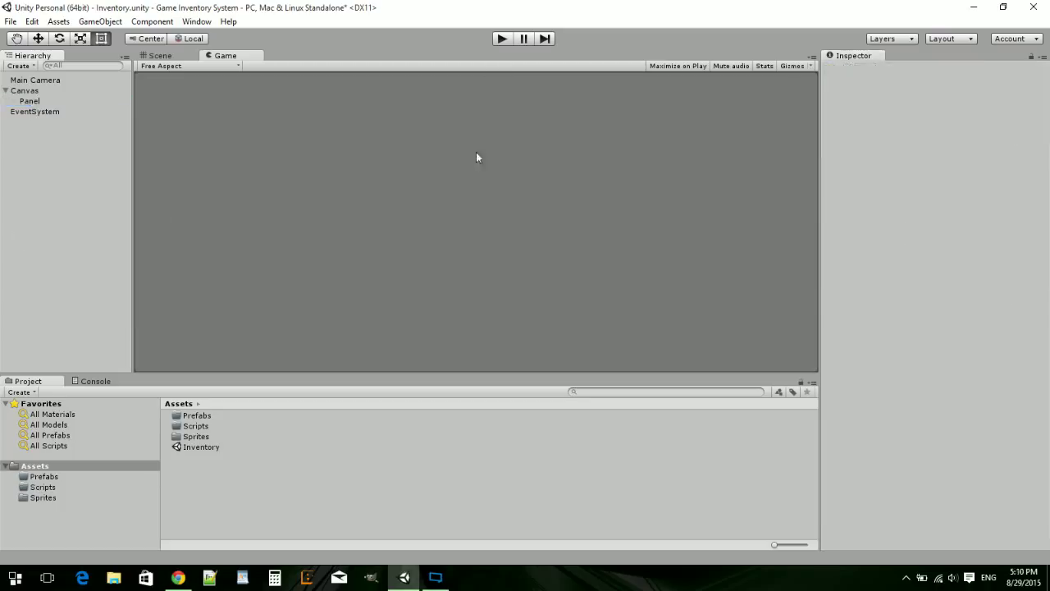
click(49, 104)
click(884, 68)
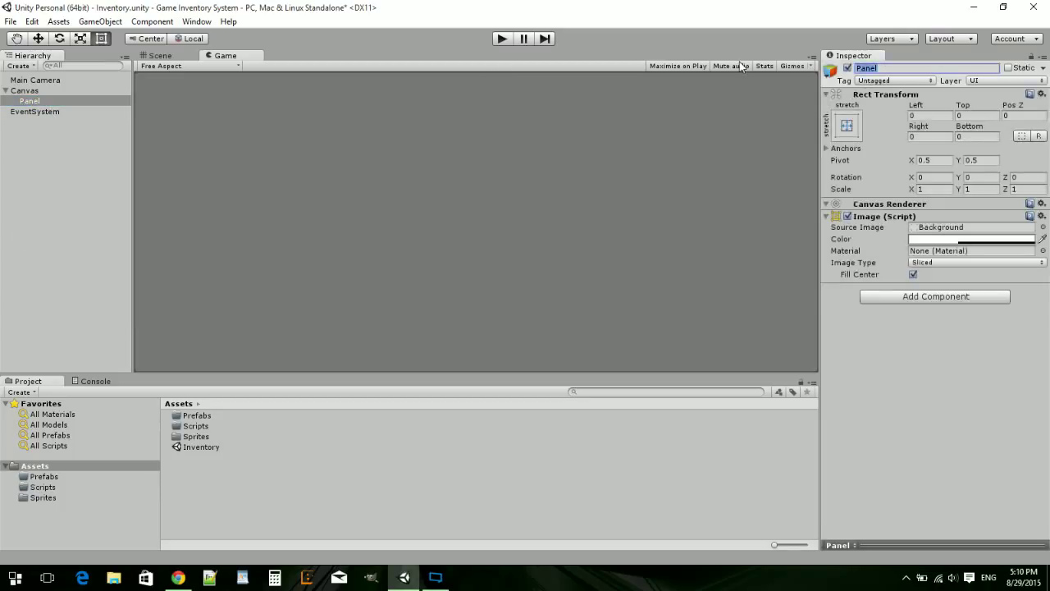
text(Inventory)
key(Return)
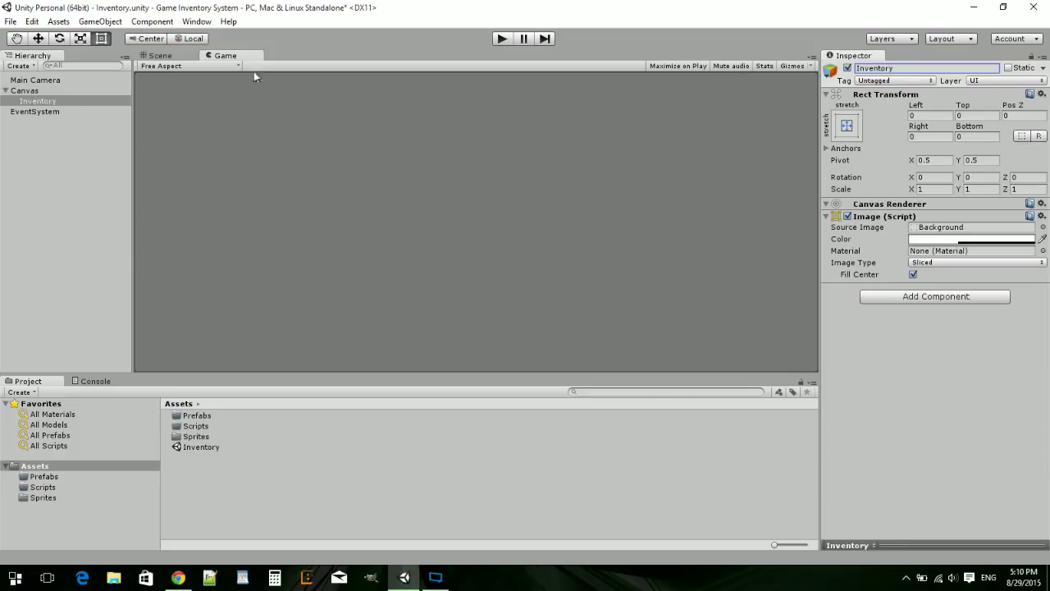
Add a child UI Panel under Inventory and name it 'Slots'.
right_click(35, 104)
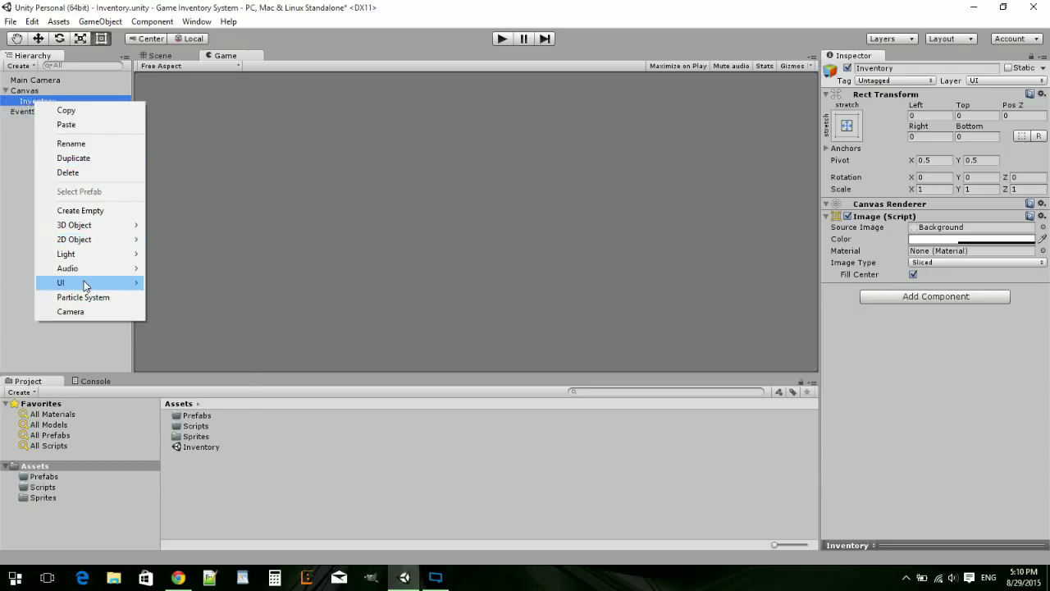
mouse_move(85, 284)
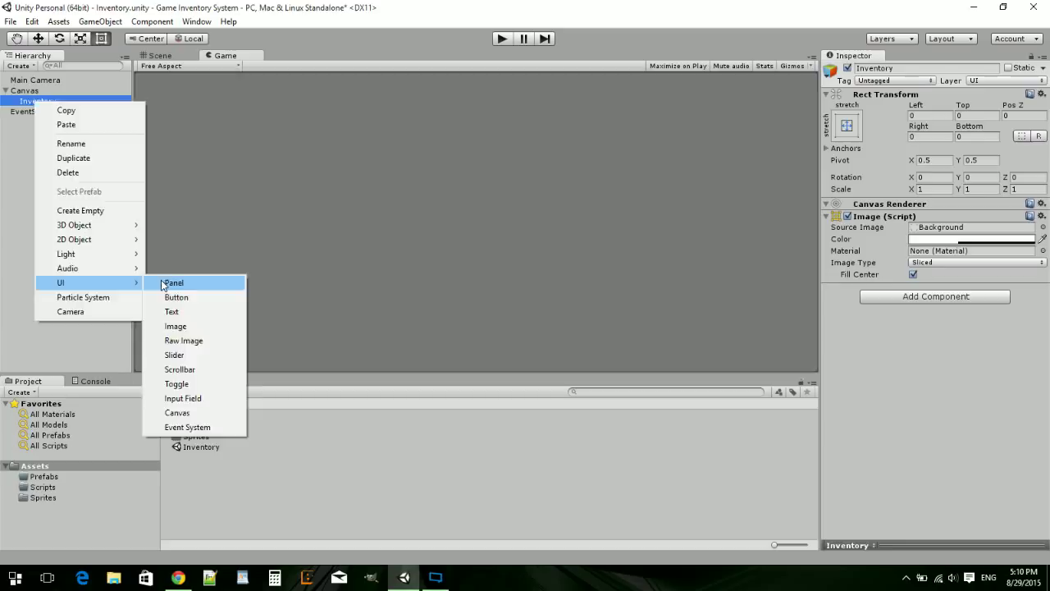
click(161, 282)
click(878, 68)
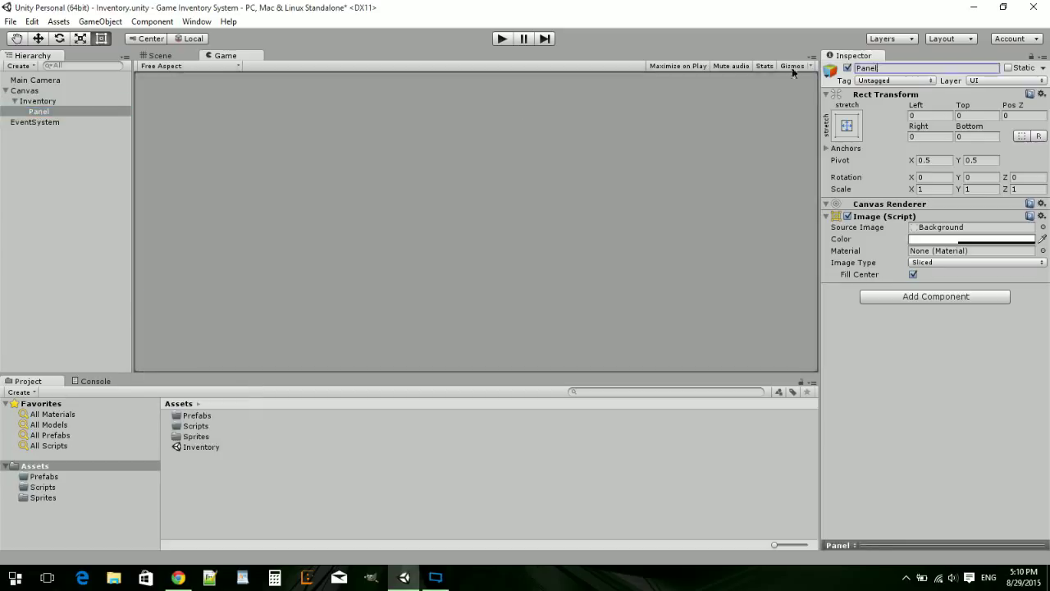
key(BackSpace)
text(Slots)
key(Return)
Add a child UI Panel under Slots and name it 'Slot (0)'.
right_click(38, 113)
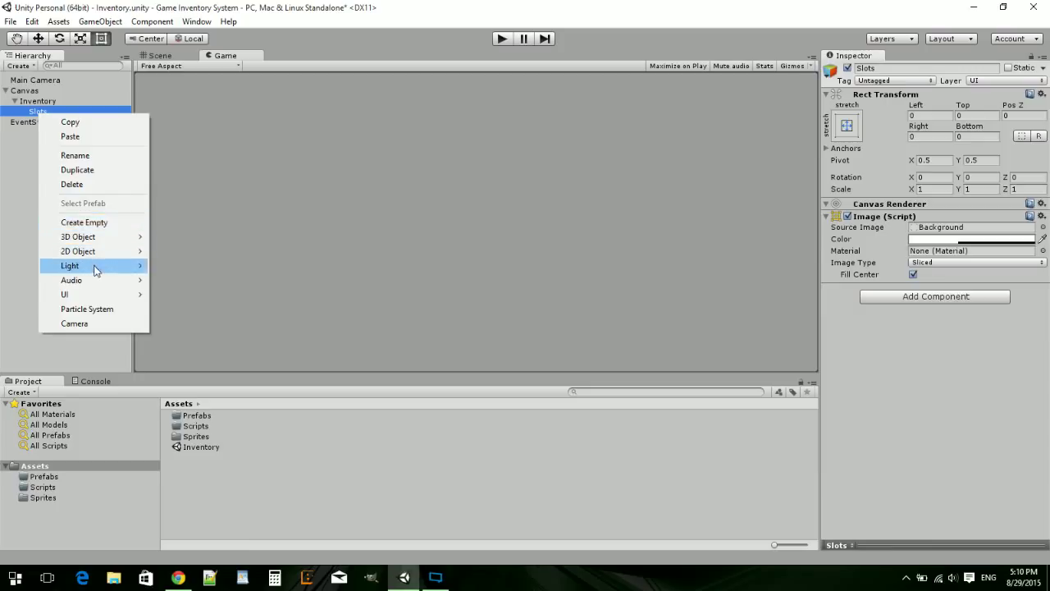
mouse_move(85, 296)
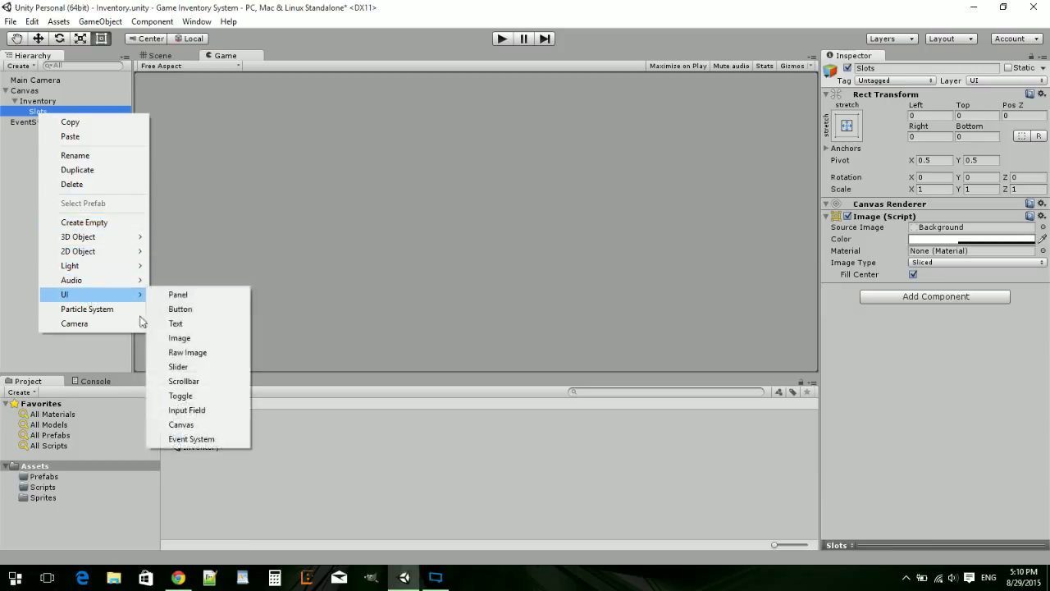
click(177, 294)
click(884, 69)
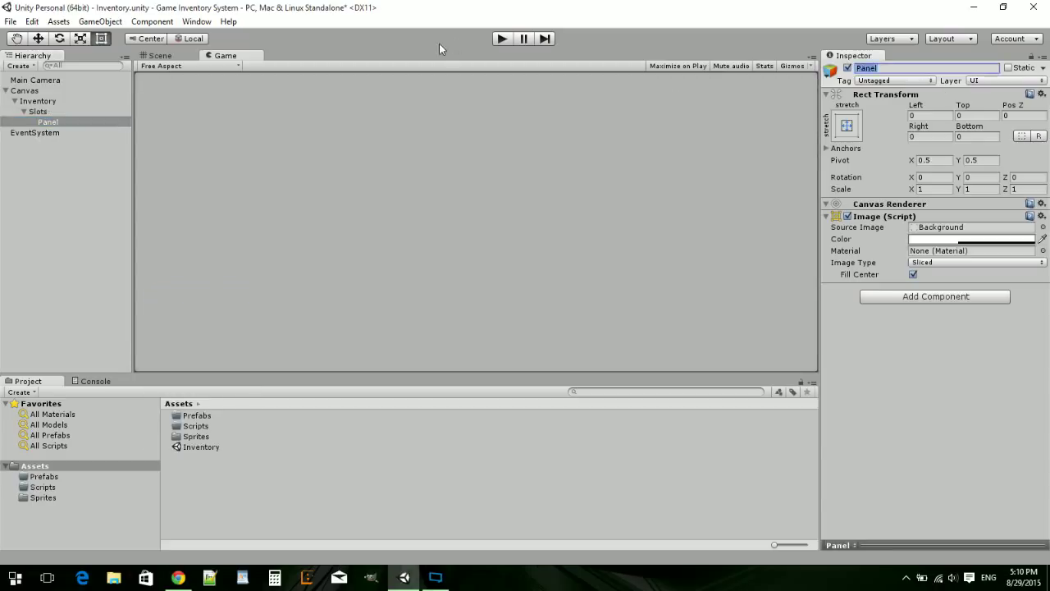
text(Slot (0)
key(Return)
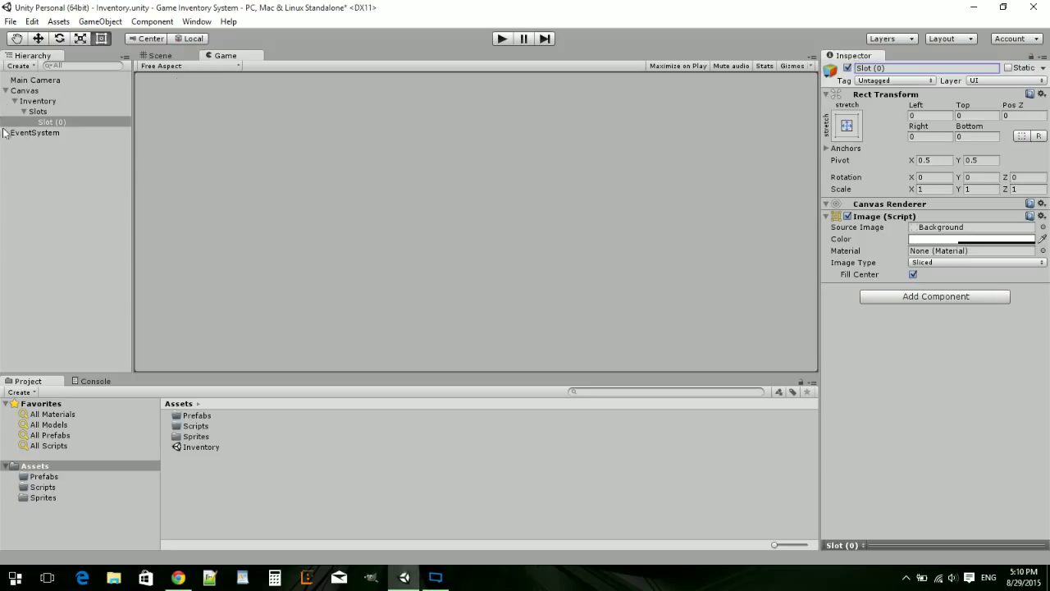
click(37, 124)
key(ctrl+d)
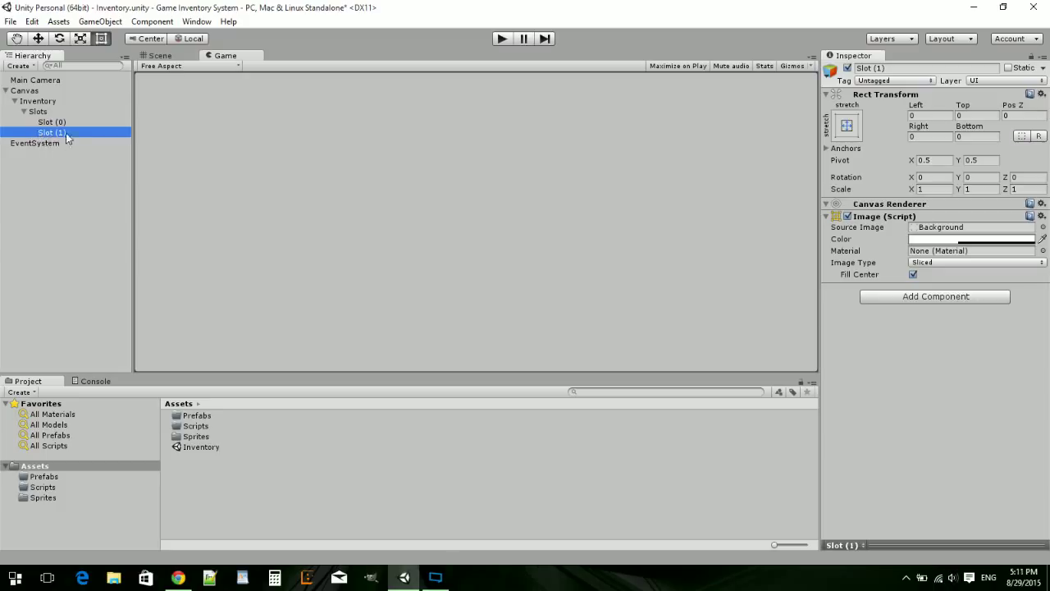
click(66, 121)
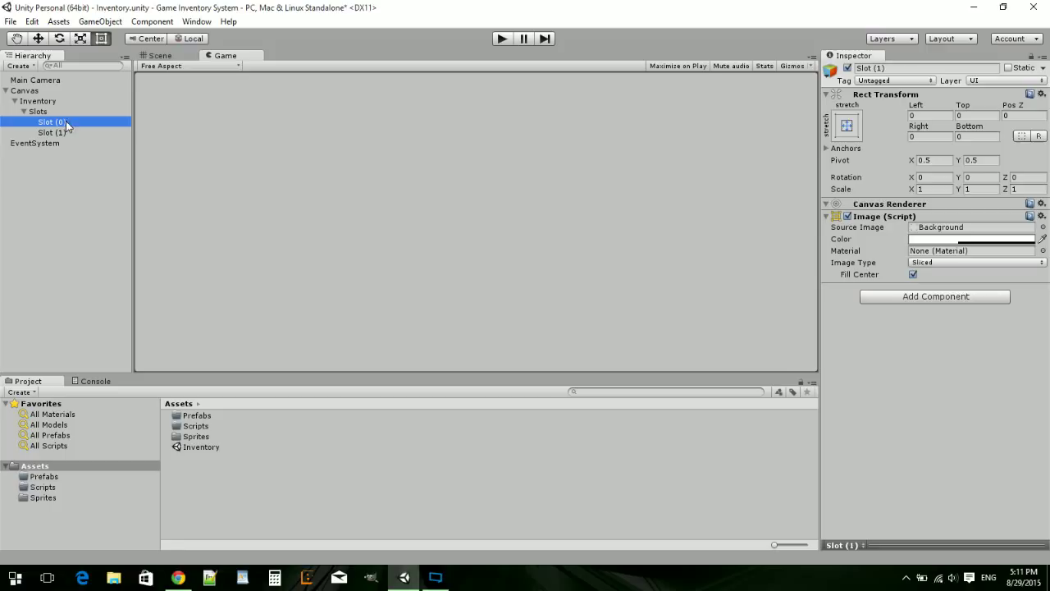
click(894, 65)
key(BackSpace)
key(BackSpace)
key(BackSpace)
key(BackSpace)
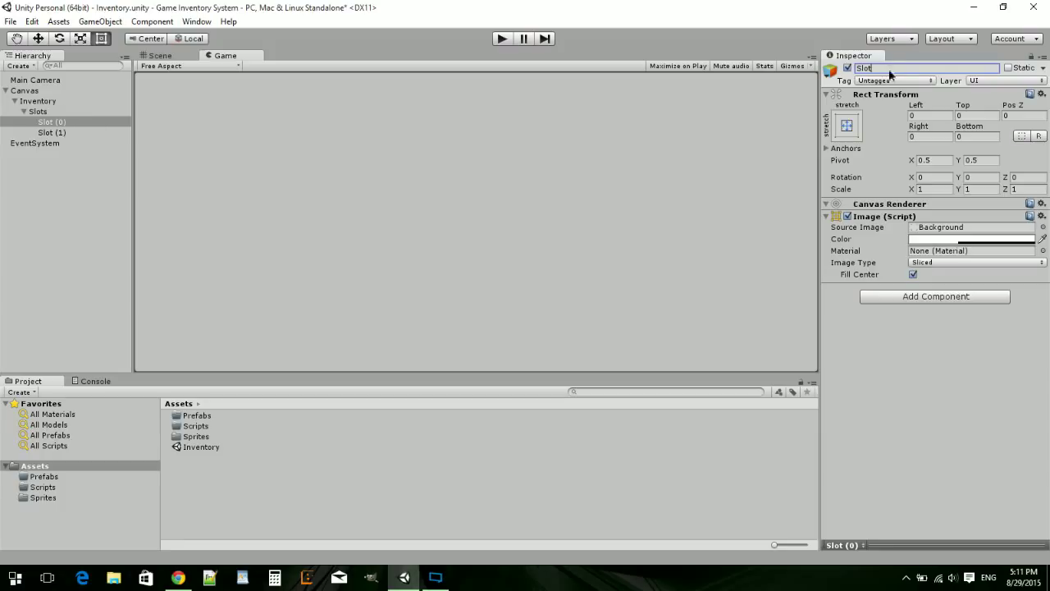
key(Return)
click(47, 125)
key(ctrl+d)
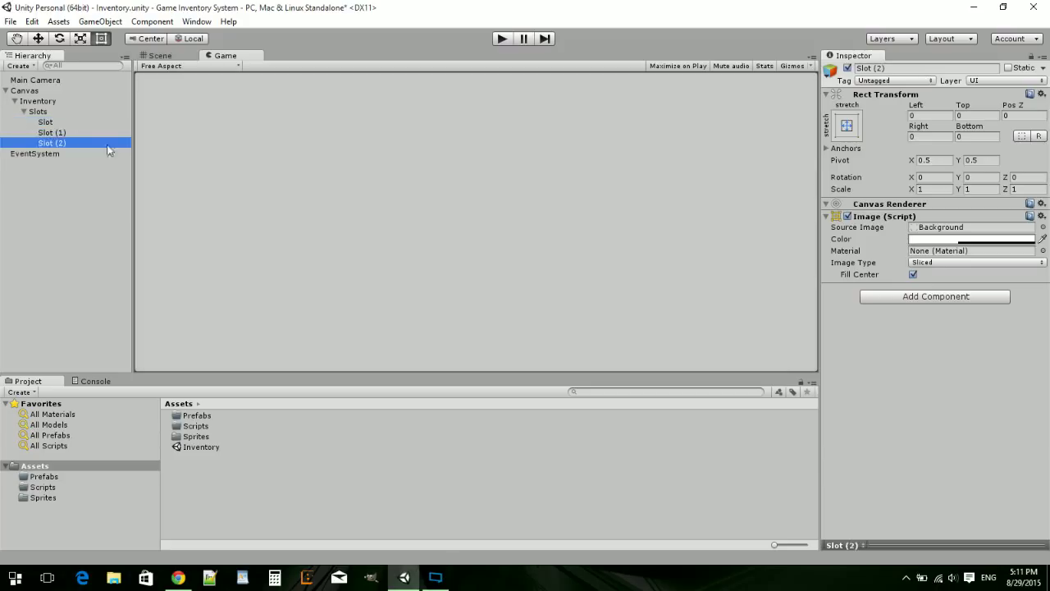
right_click(64, 143)
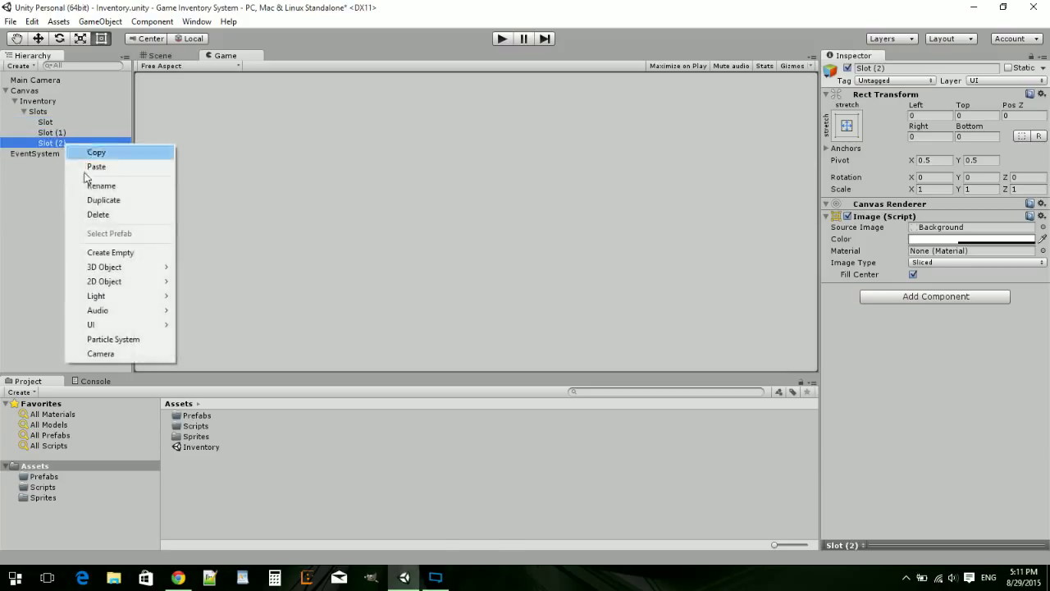
click(99, 214)
right_click(59, 132)
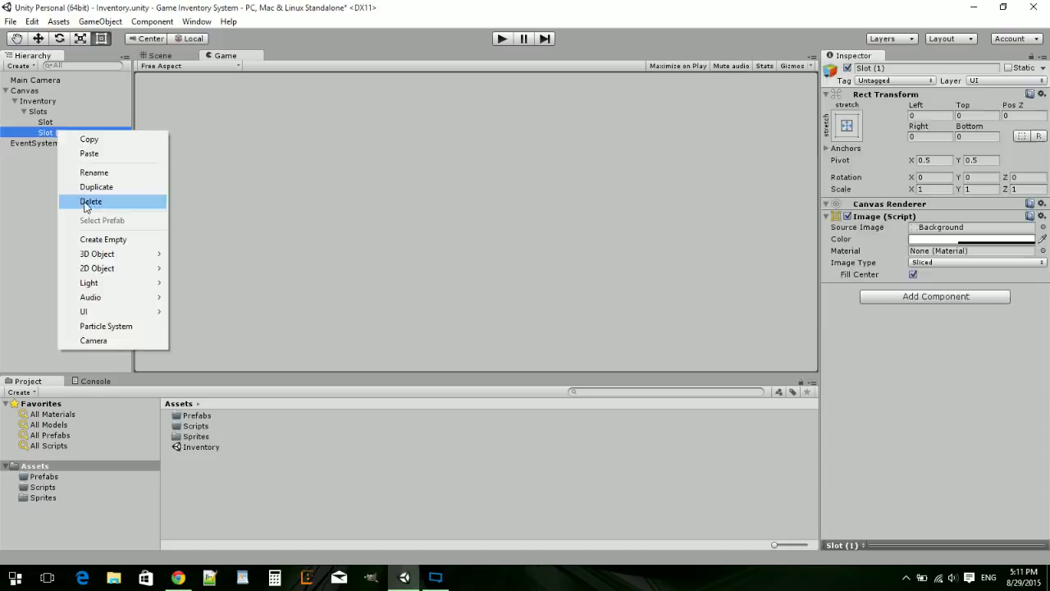
click(97, 201)
click(46, 122)
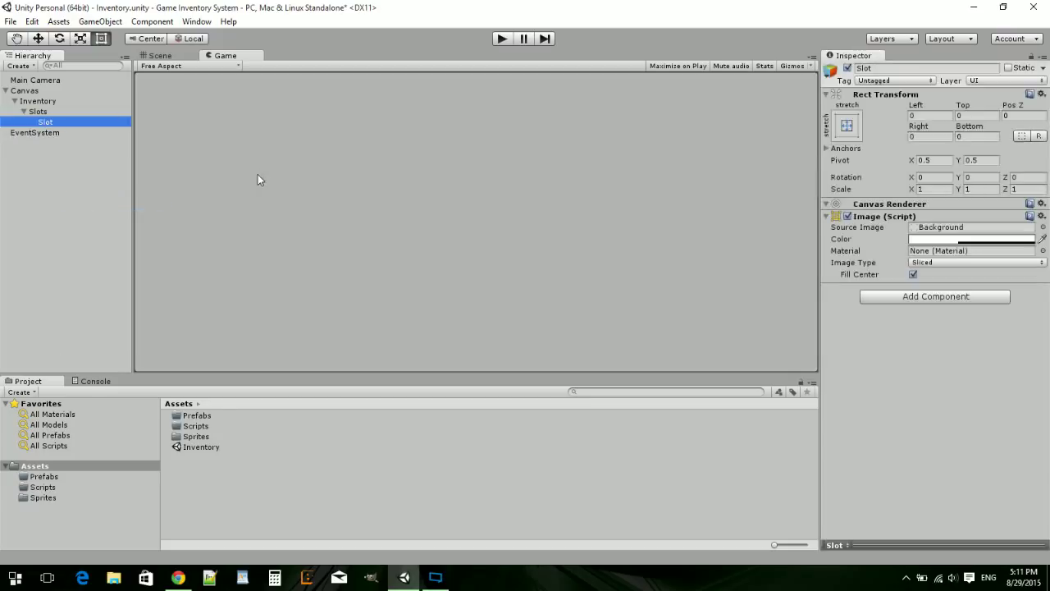
key(ctrl+d)
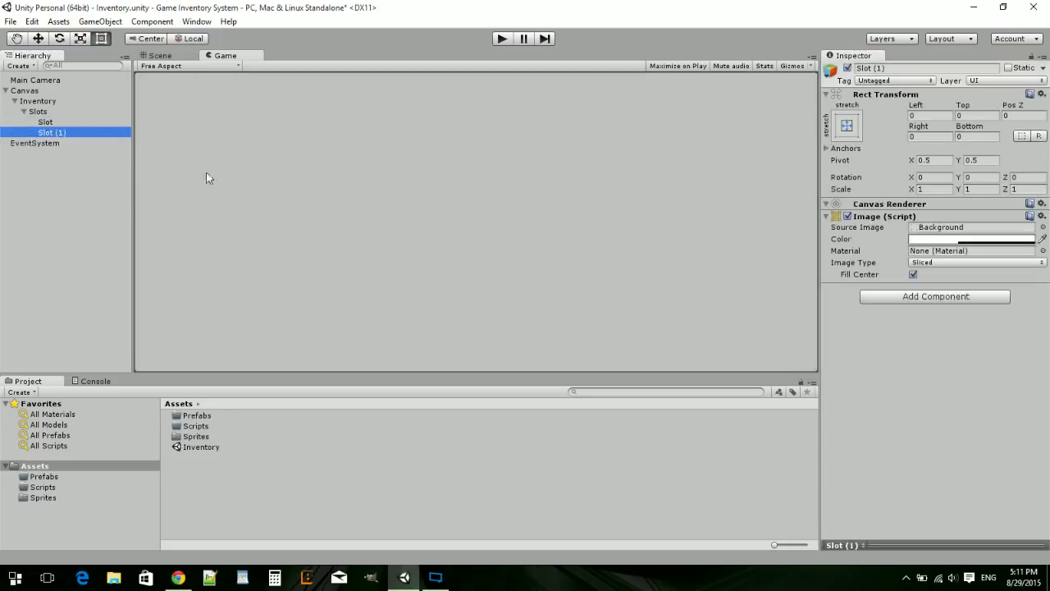
click(46, 122)
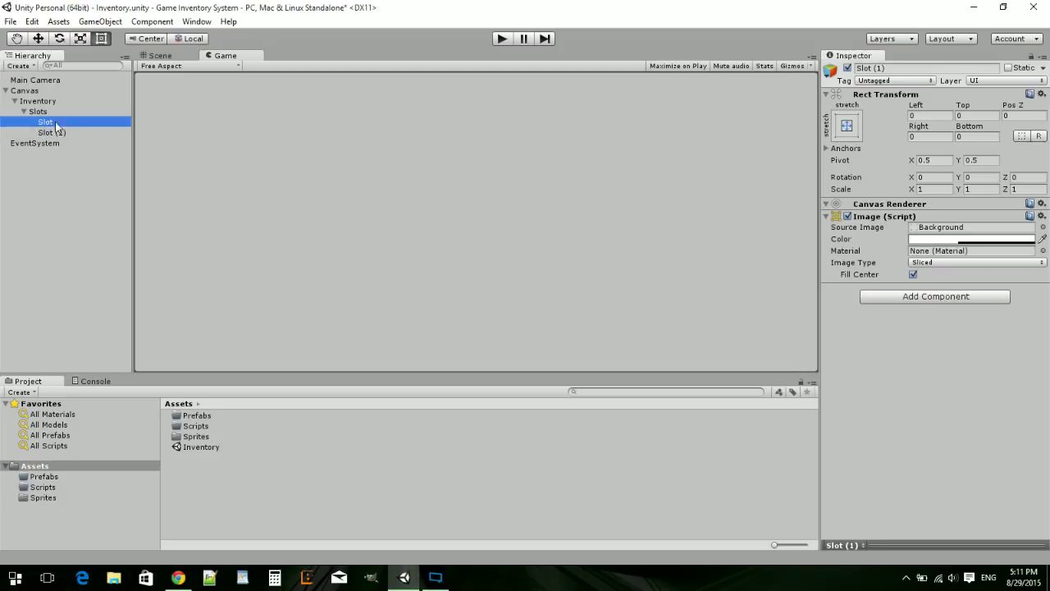
click(883, 68)
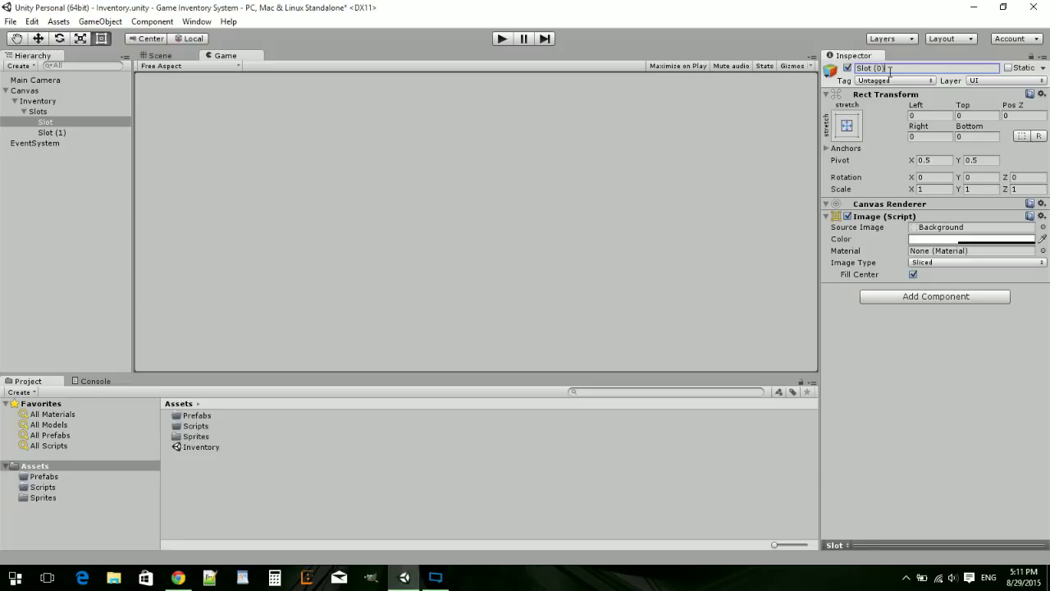
right_click(41, 131)
click(74, 198)
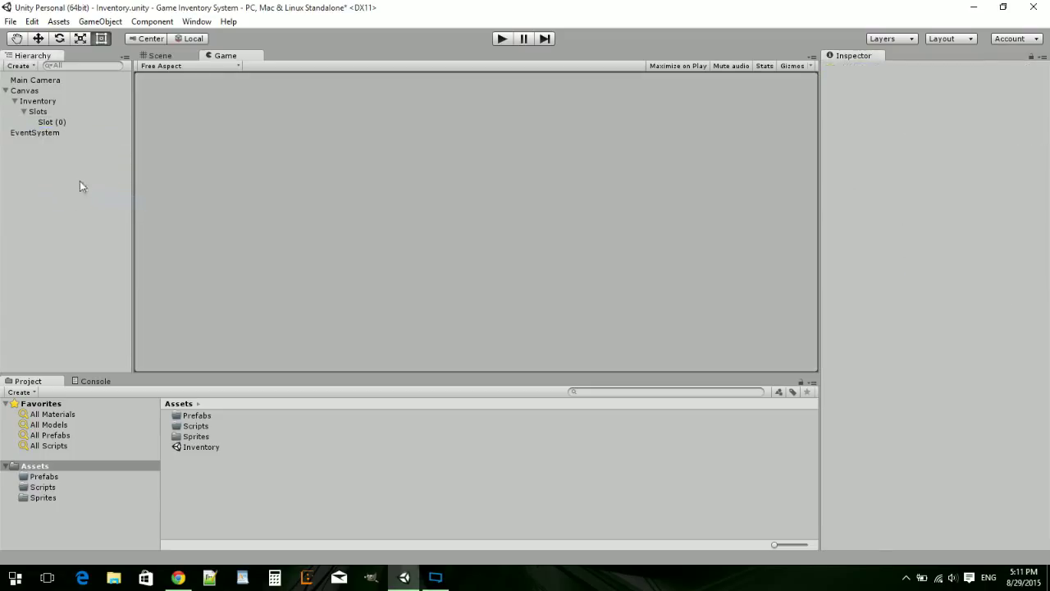
Select the Inventory panel and bring it up in the Scene view.
click(51, 122)
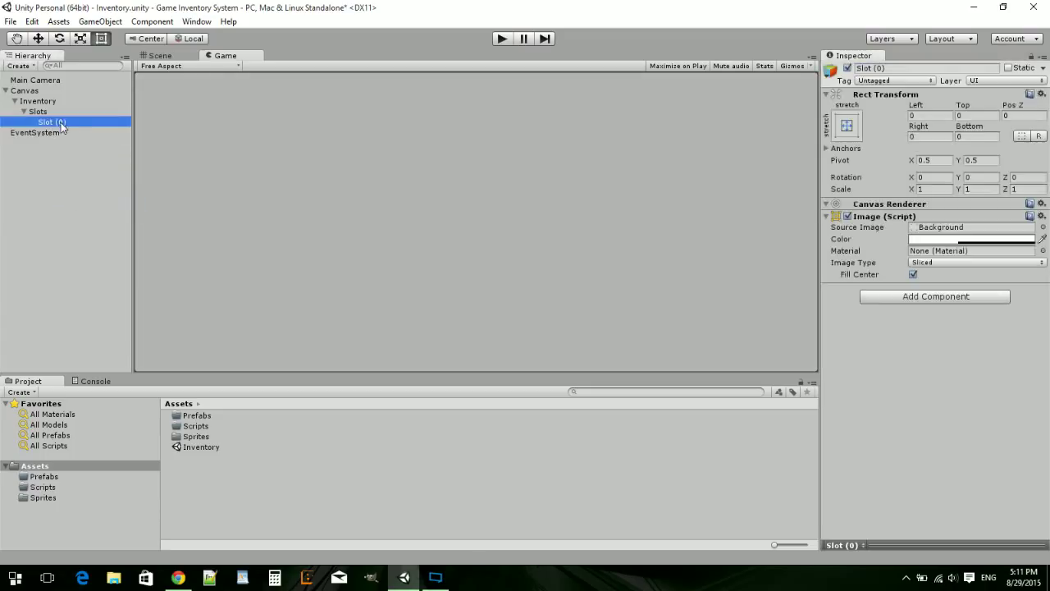
click(59, 238)
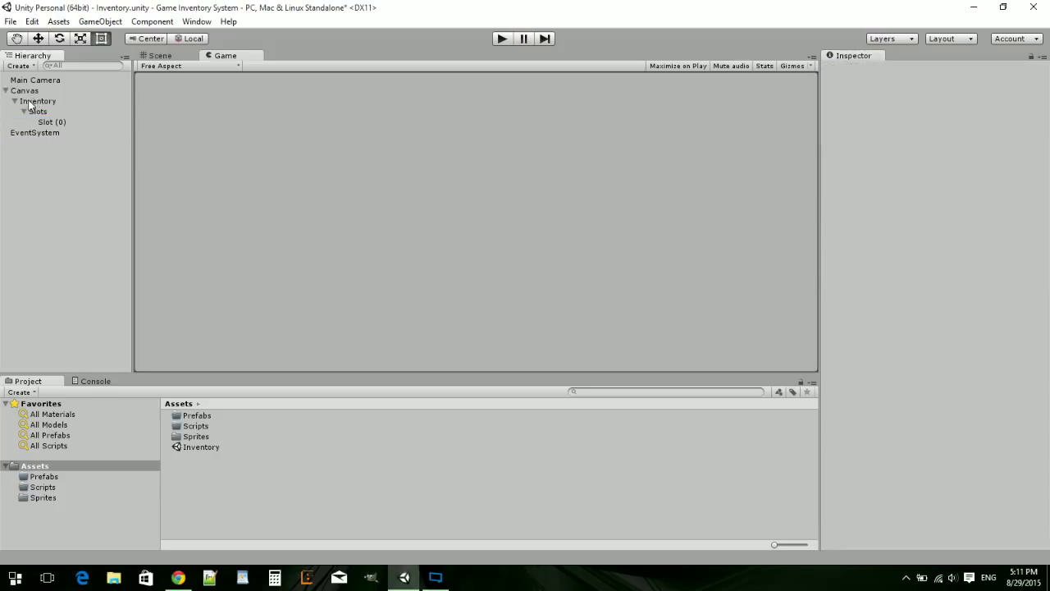
click(35, 100)
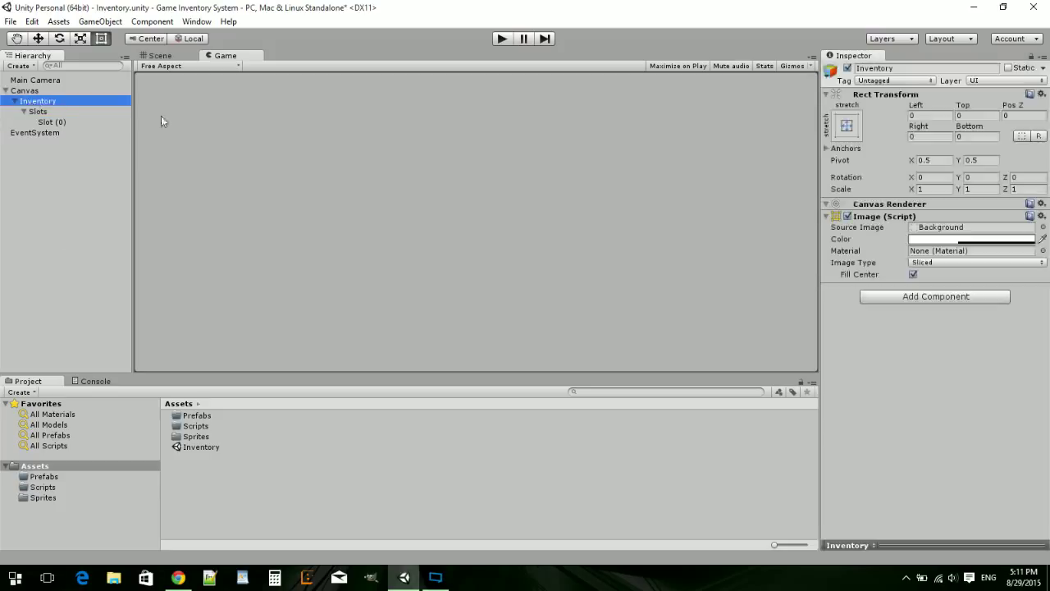
click(174, 58)
scroll(537, 255, up, 5)
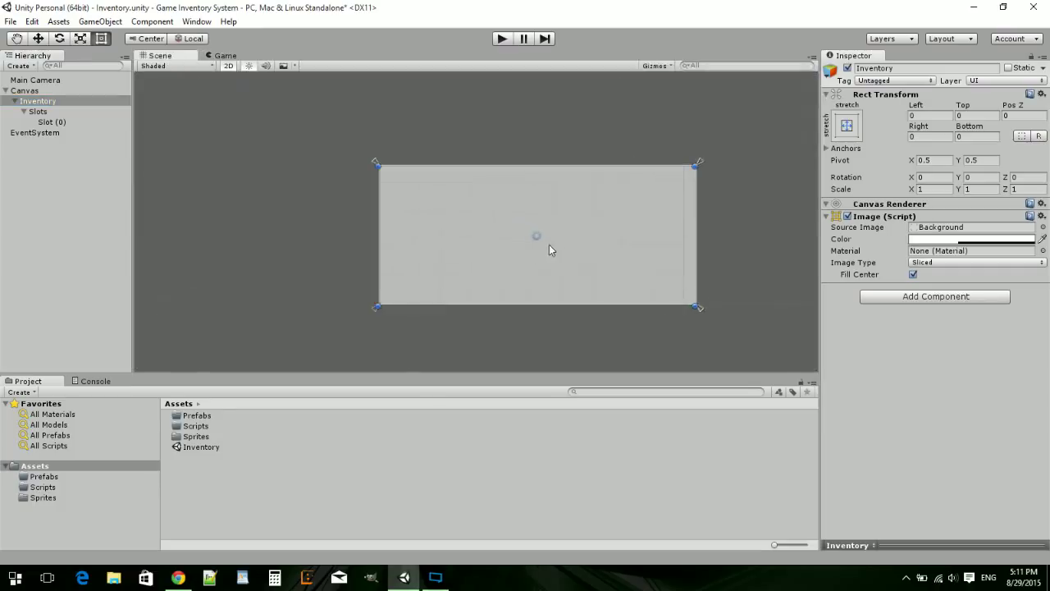
drag(740, 215, 736, 213)
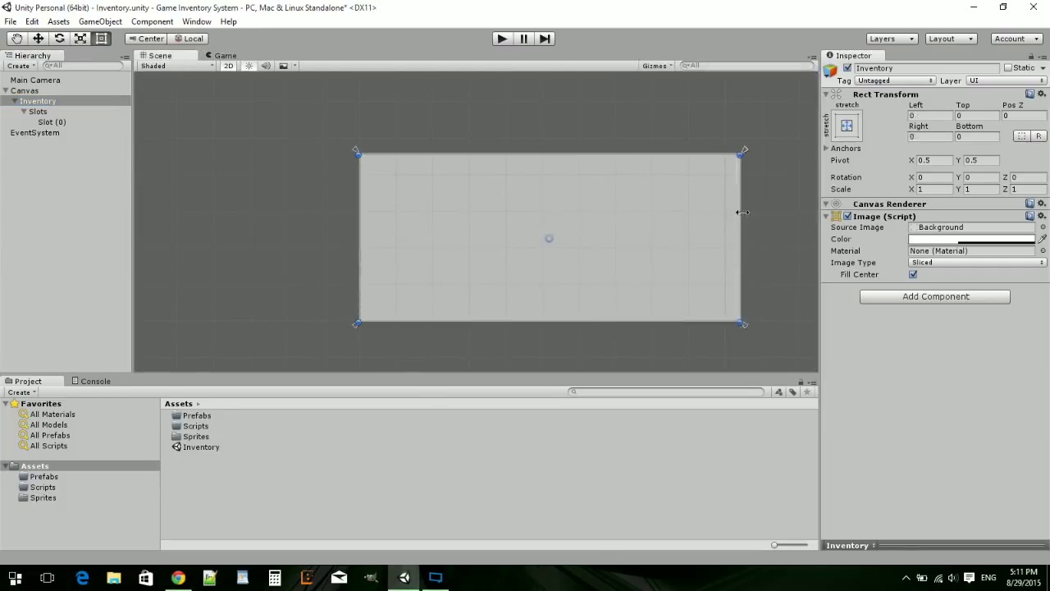
Resize the Slots panel inward to right offset 429.5 and bottom offset 80.5.
click(35, 112)
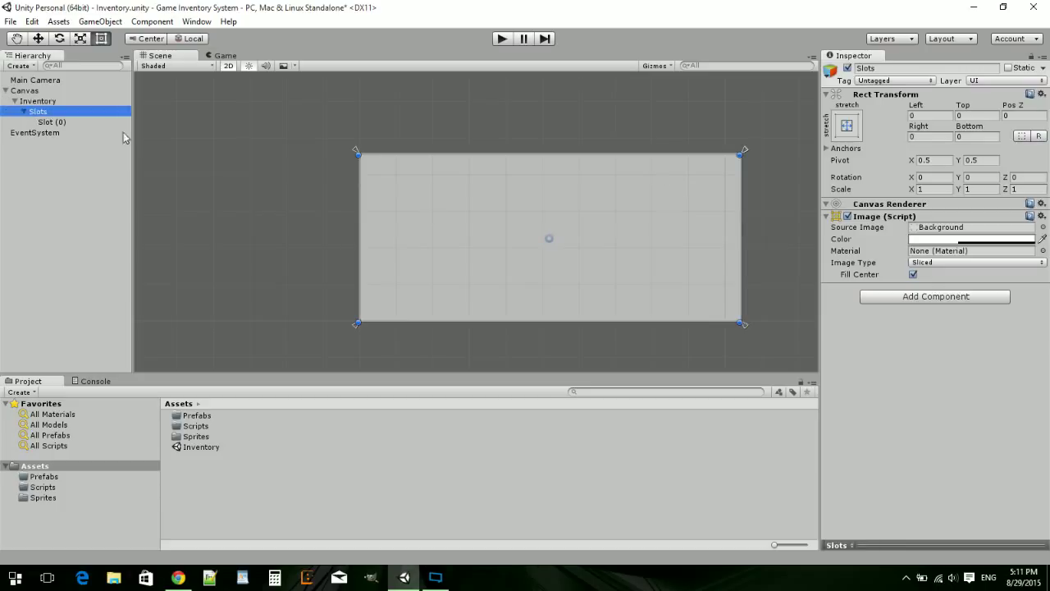
mouse_move(741, 205)
mouse_down()
mouse_move(555, 210)
mouse_move(568, 214)
mouse_up()
drag(490, 324, 481, 296)
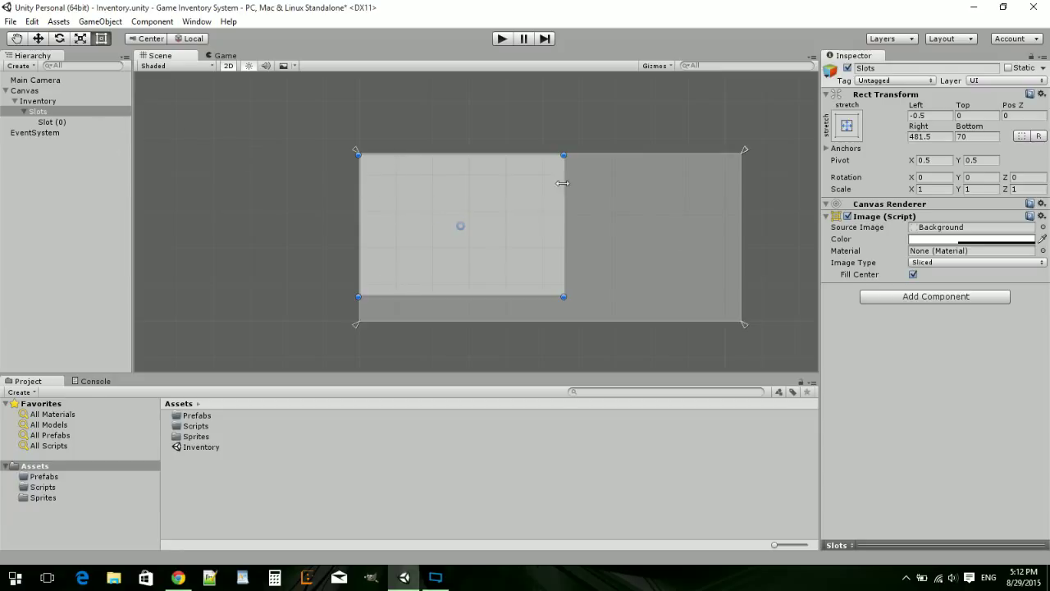
drag(562, 183, 583, 179)
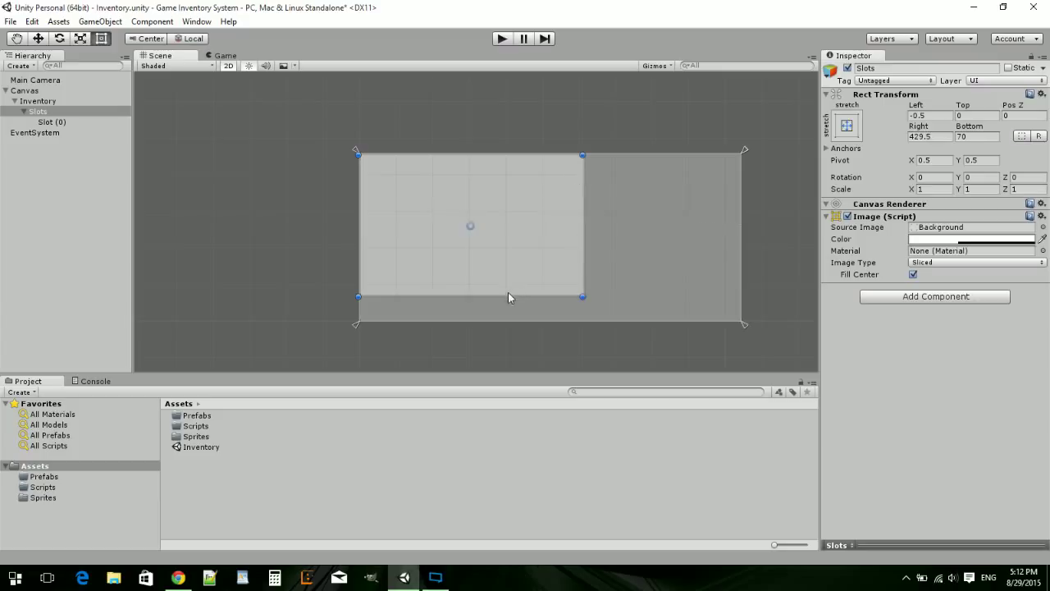
drag(502, 295, 497, 291)
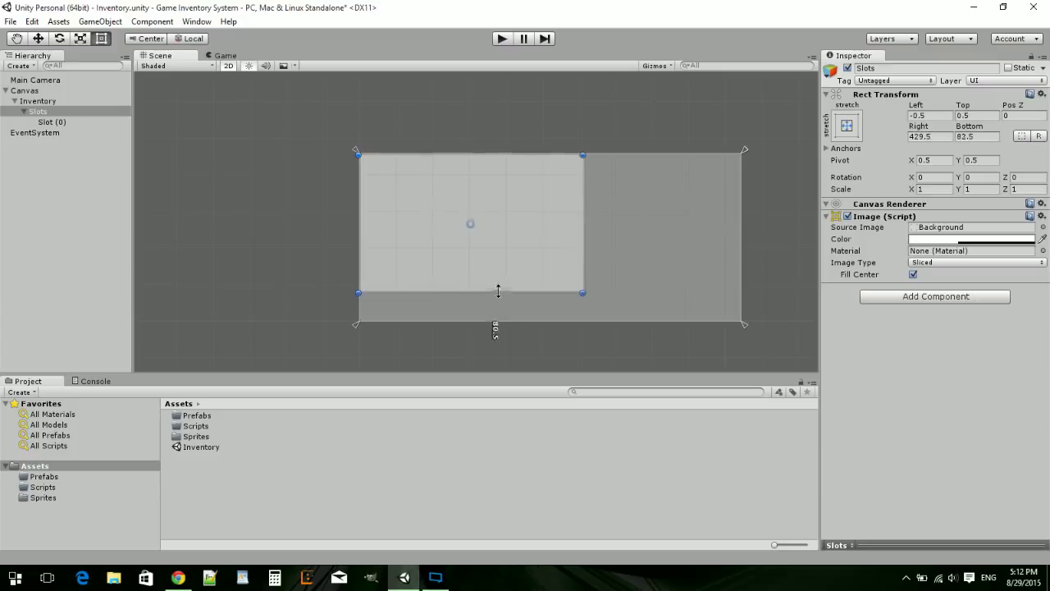
Shrink Slot (0) to the top-left of Slots, right offset 324.5, bottom offset 188.
click(583, 257)
click(61, 123)
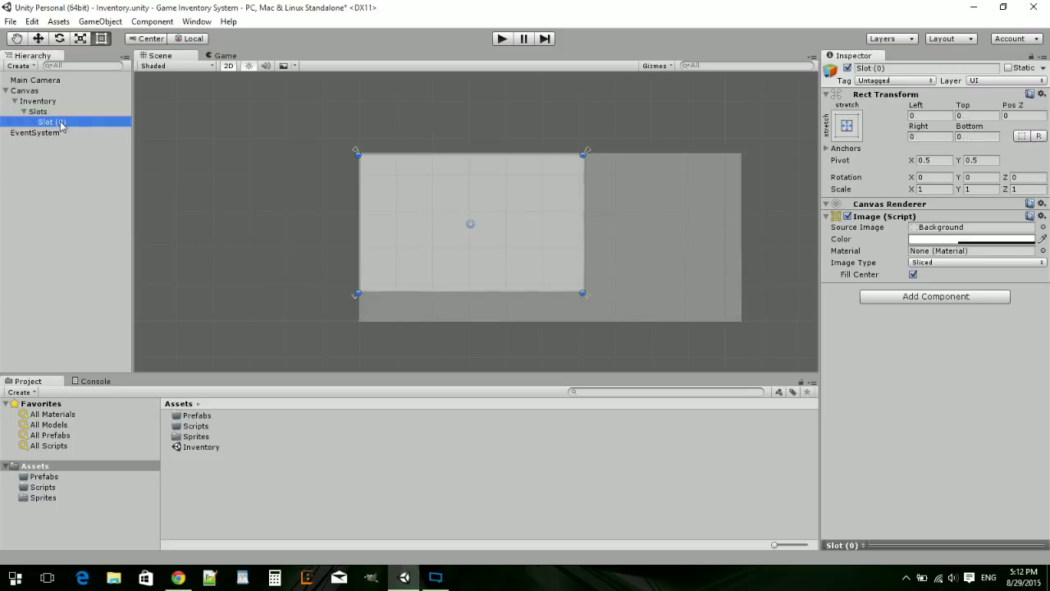
drag(583, 223, 464, 221)
drag(441, 292, 447, 223)
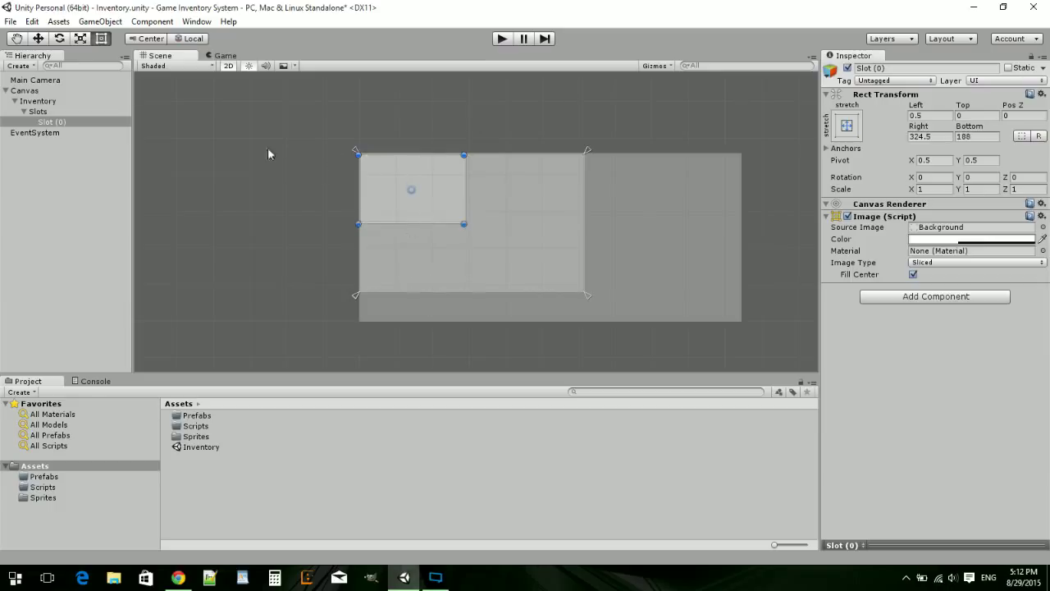
Anchor Slot (0) to the top-left with anchor Min Y 1 and Max X 0.
click(828, 149)
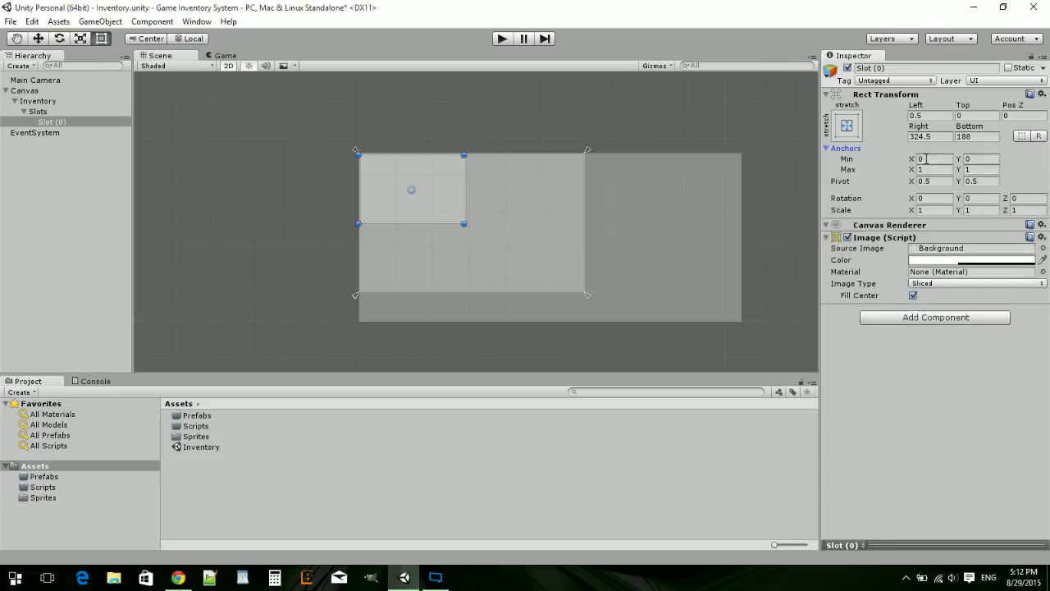
click(980, 159)
text(1)
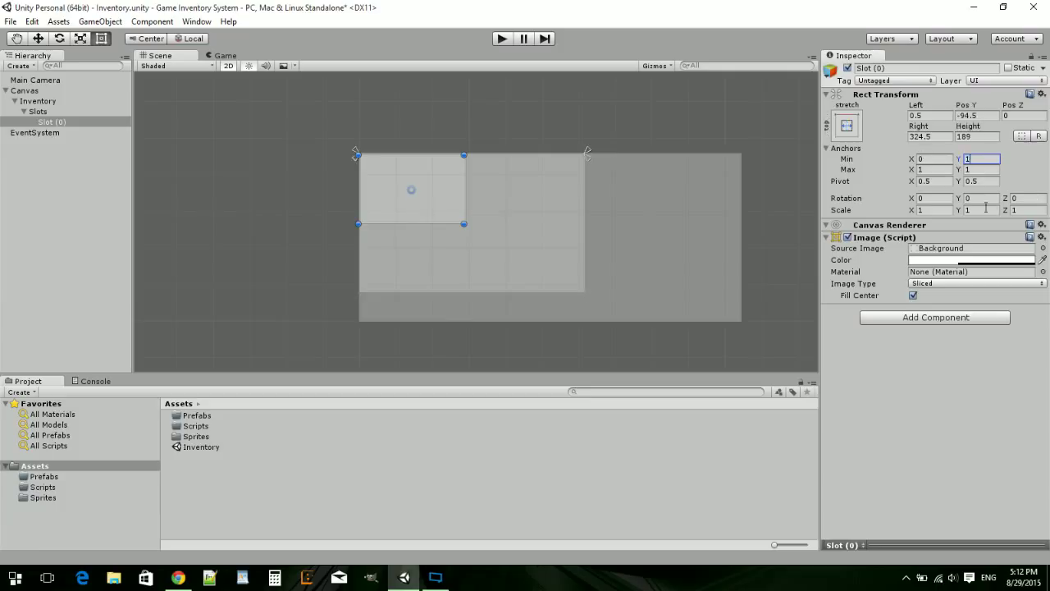
click(935, 168)
text(0)
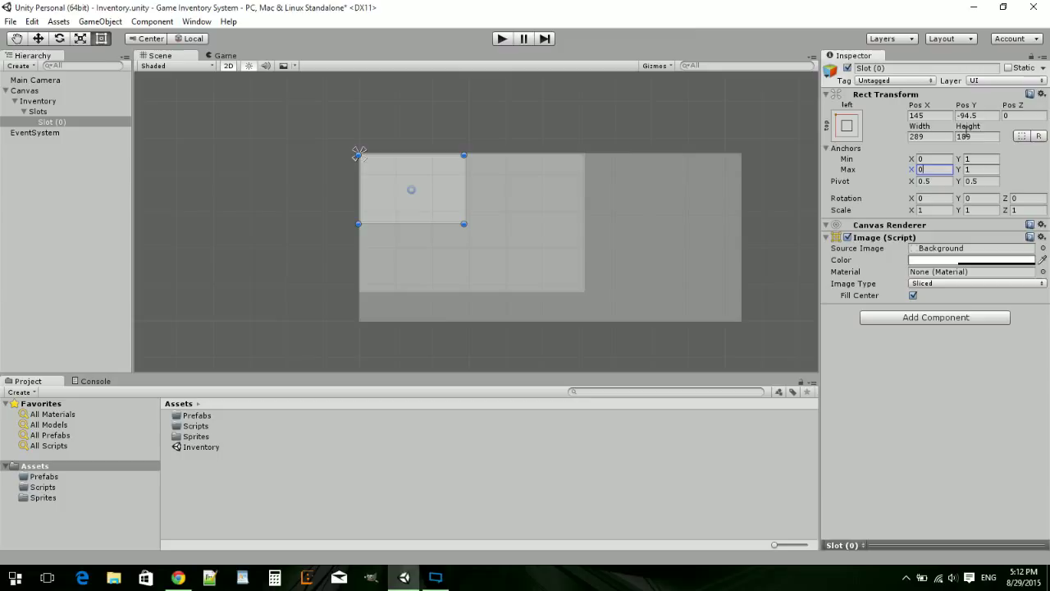
Make Slot (0) a 75×75 square positioned at 48, -48 in the corner.
click(946, 137)
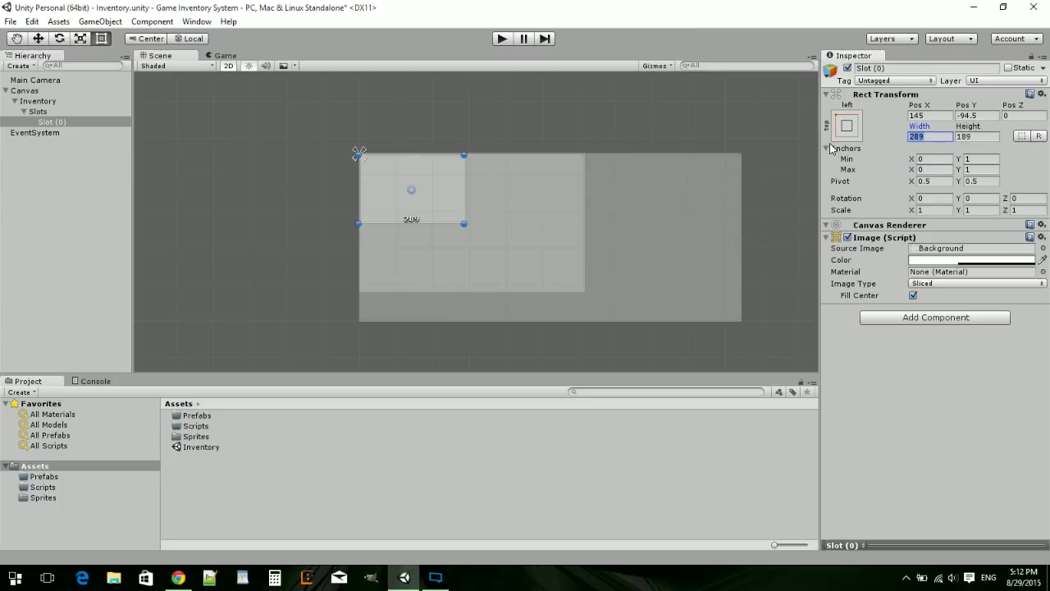
text(75)
key(Tab)
text(75)
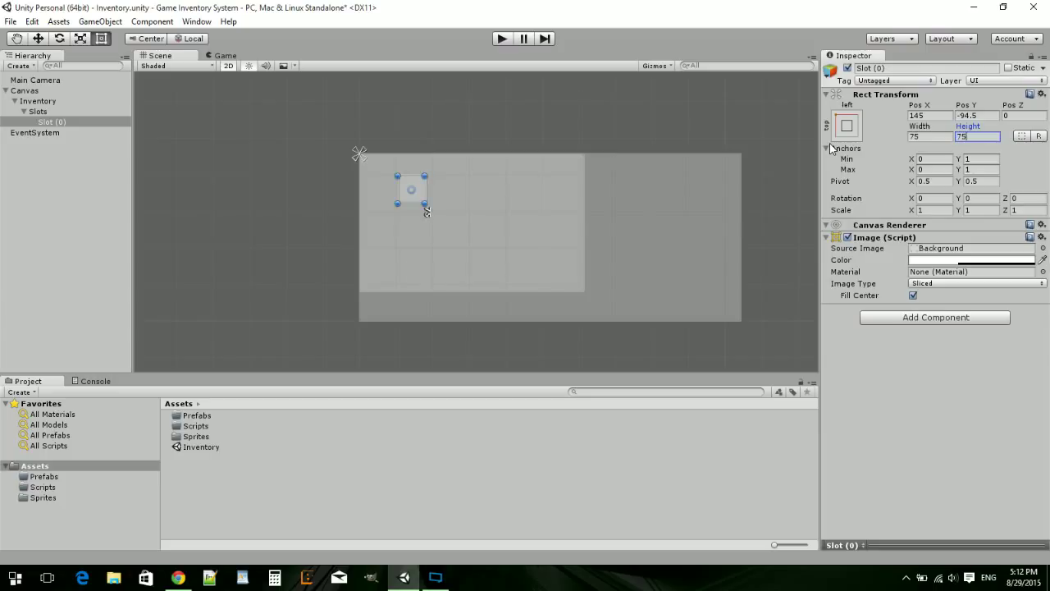
drag(416, 200, 381, 182)
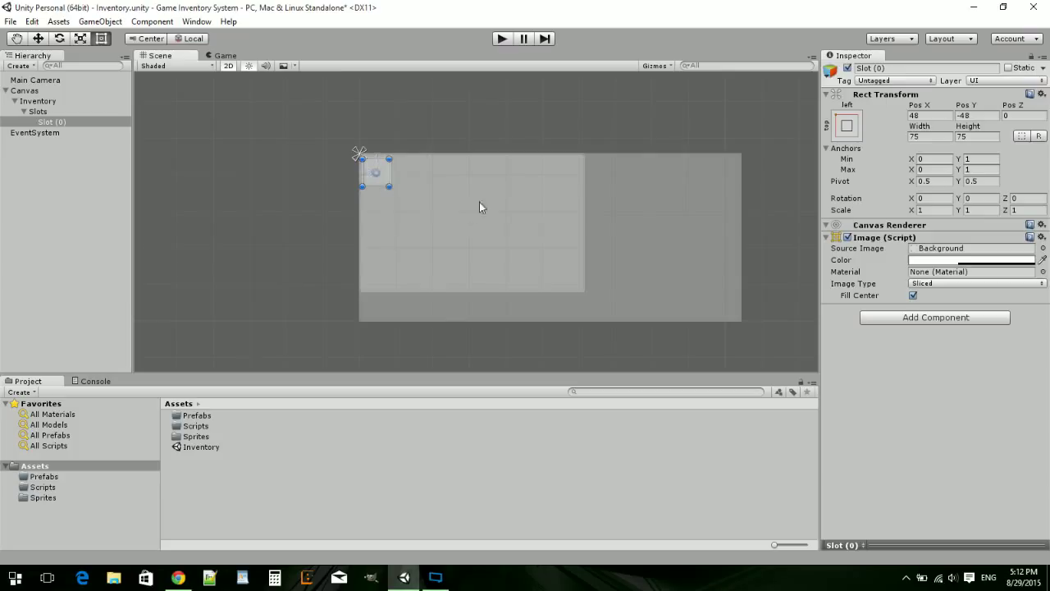
Inset the Slots panel to left and top offsets of 7.5 within Inventory.
click(37, 110)
drag(493, 209, 498, 211)
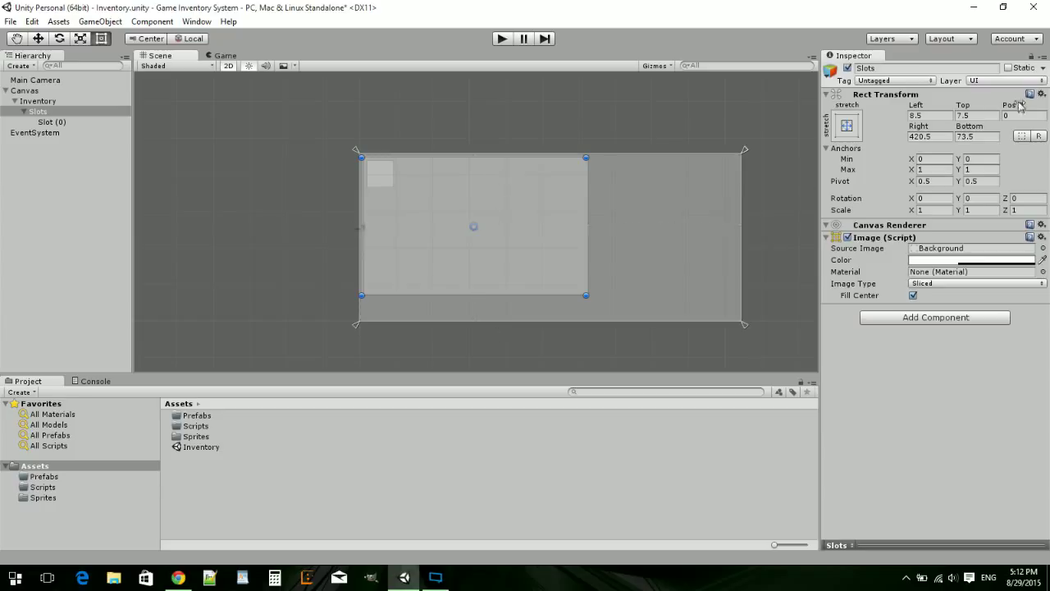
click(917, 116)
click(918, 116)
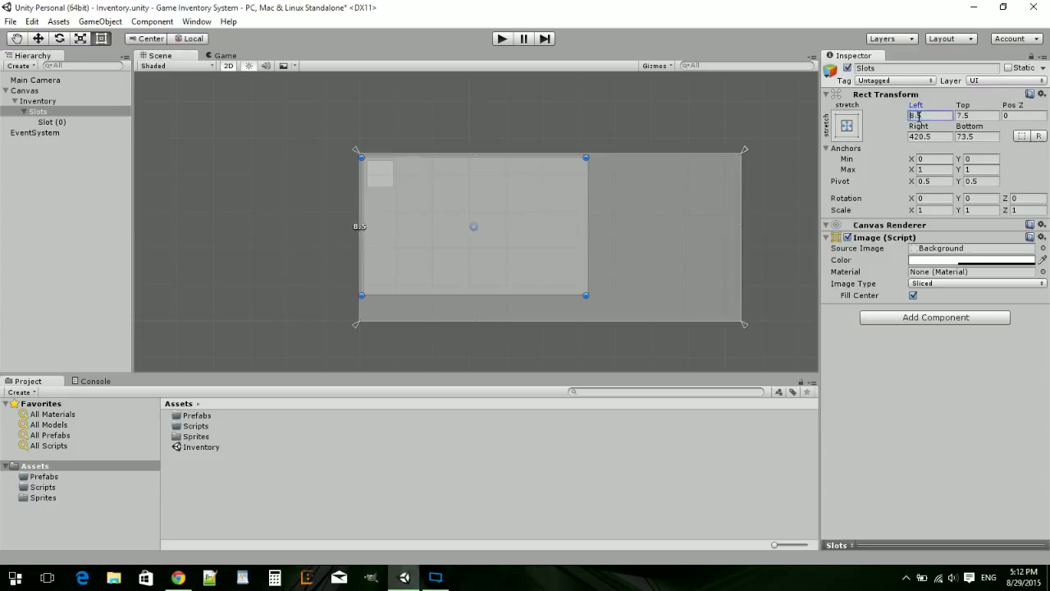
key(BackSpace)
text(7)
click(58, 175)
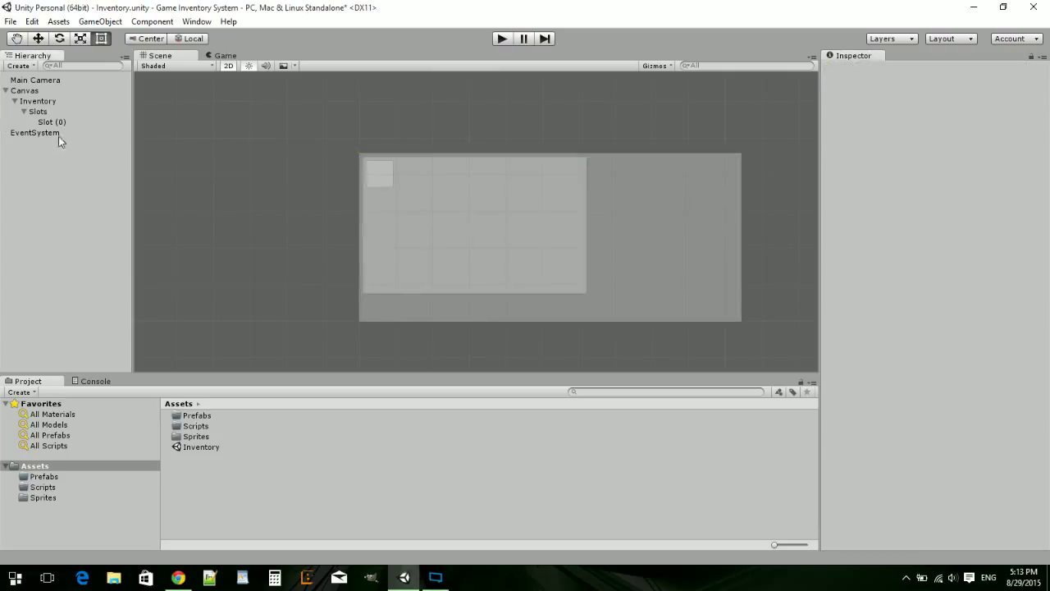
click(56, 121)
Preview the Game view, then bring up Slot (0)'s UI create submenu.
click(224, 56)
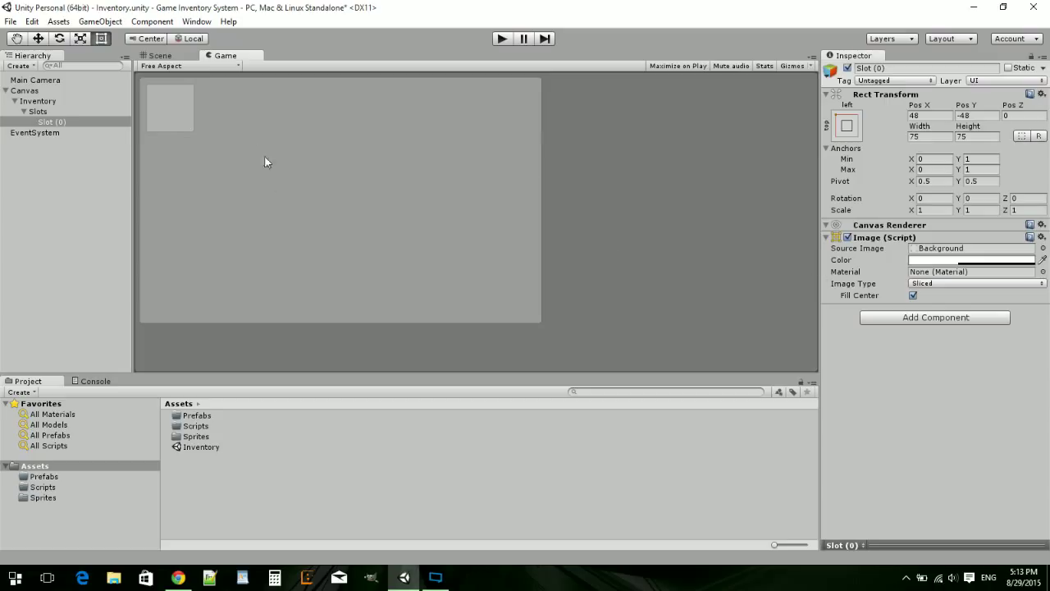
right_click(45, 113)
click(72, 124)
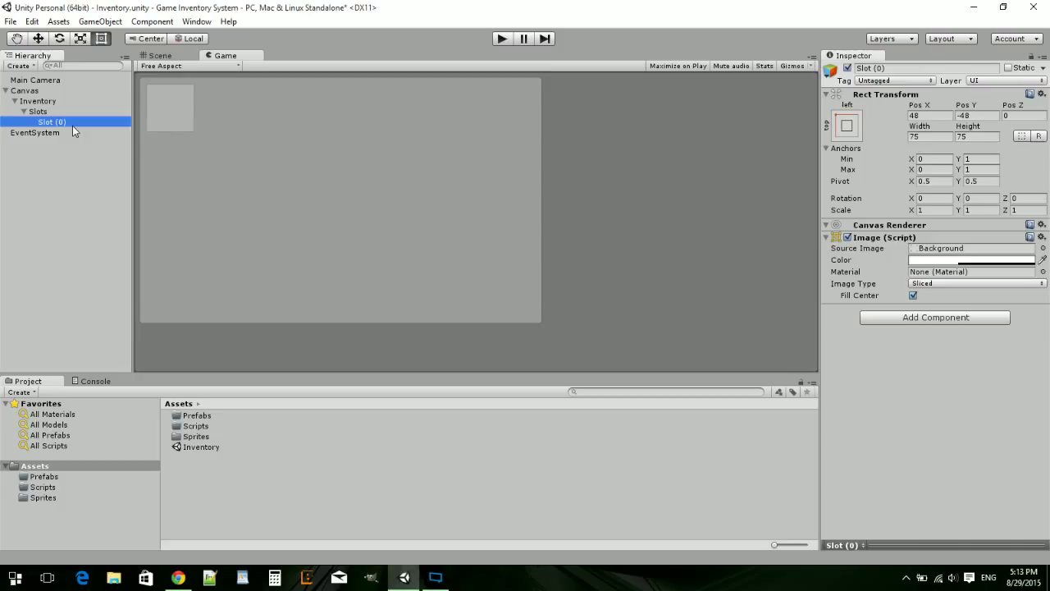
right_click(73, 125)
mouse_move(111, 305)
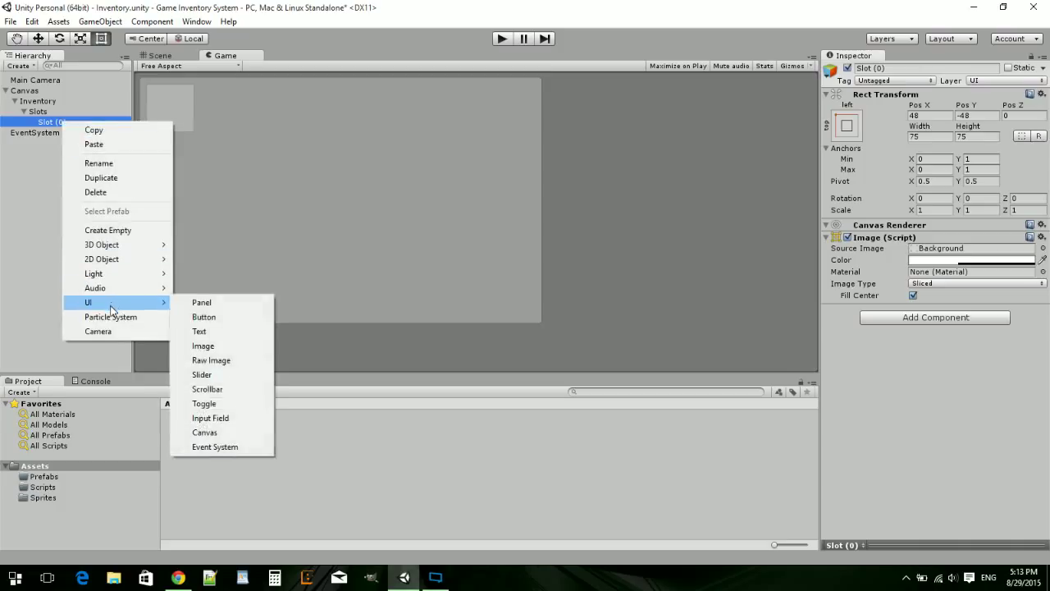
Add an Image under Slot (0) sized 50×50, centred in the slot.
click(200, 347)
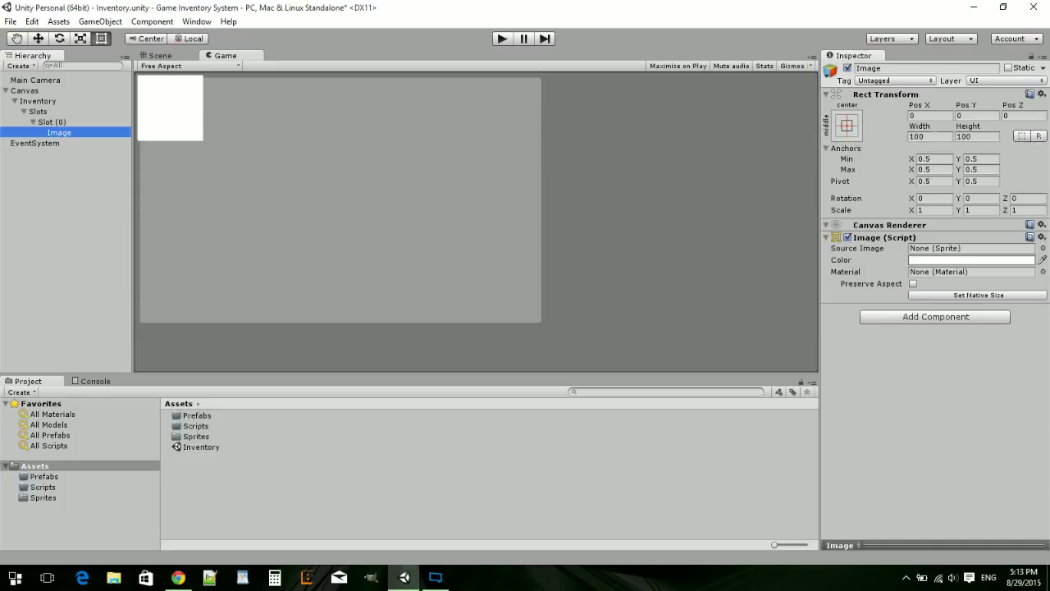
click(930, 136)
text(50)
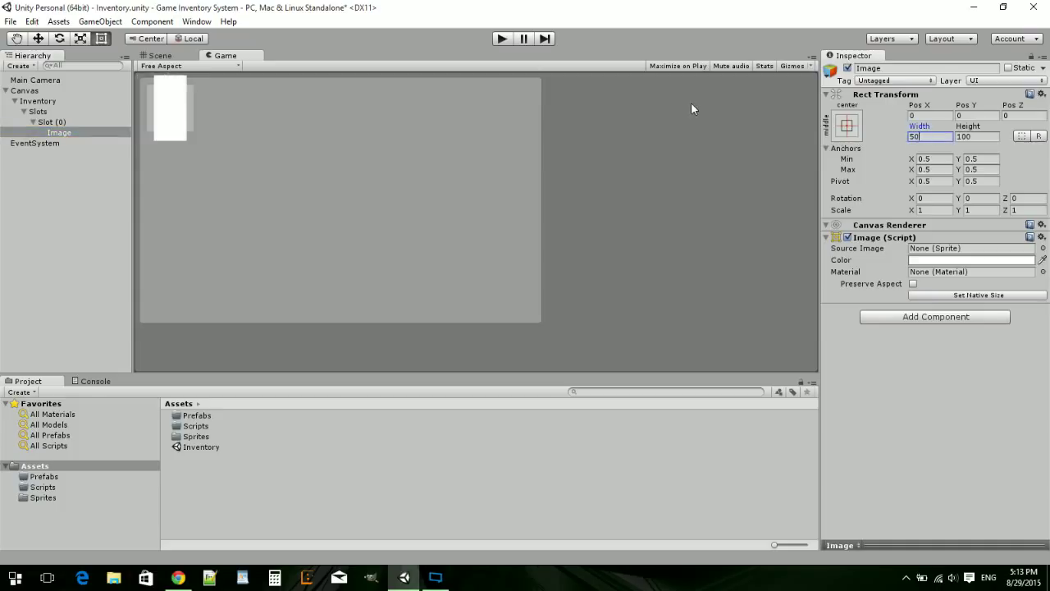
key(Tab)
text(50)
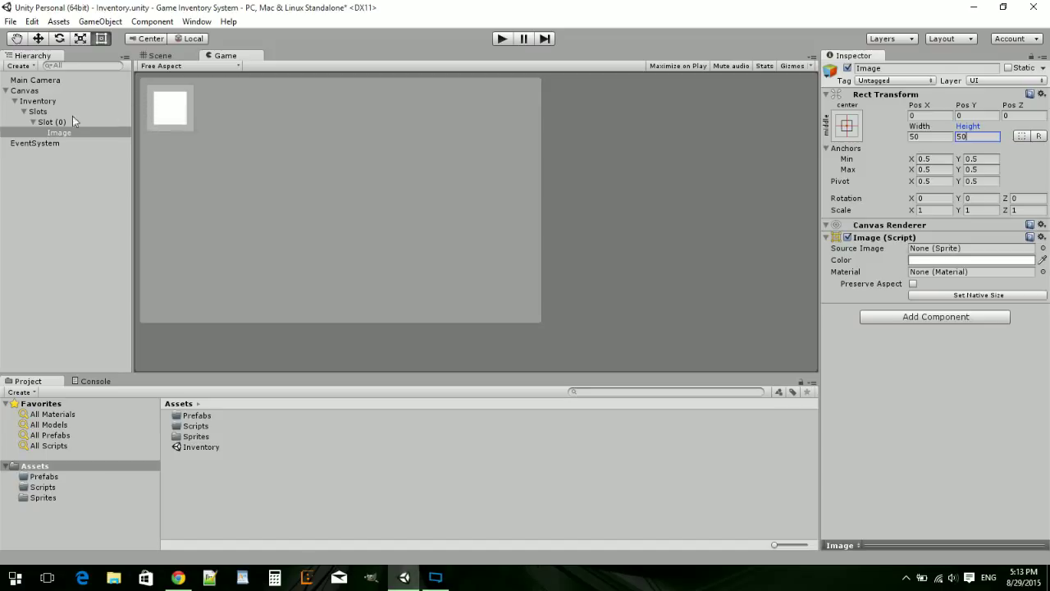
click(51, 121)
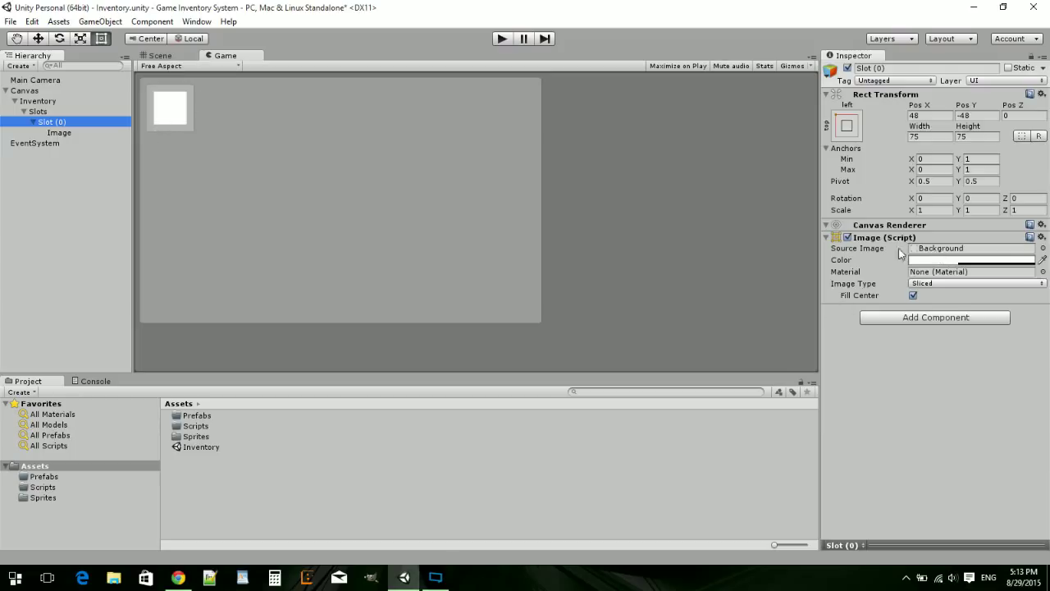
click(1042, 248)
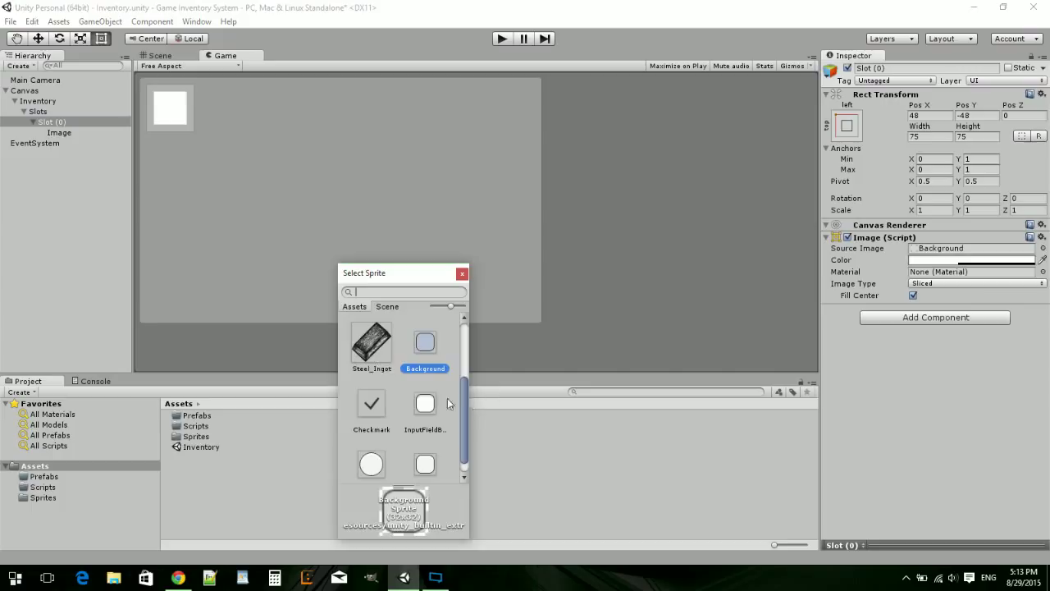
click(421, 406)
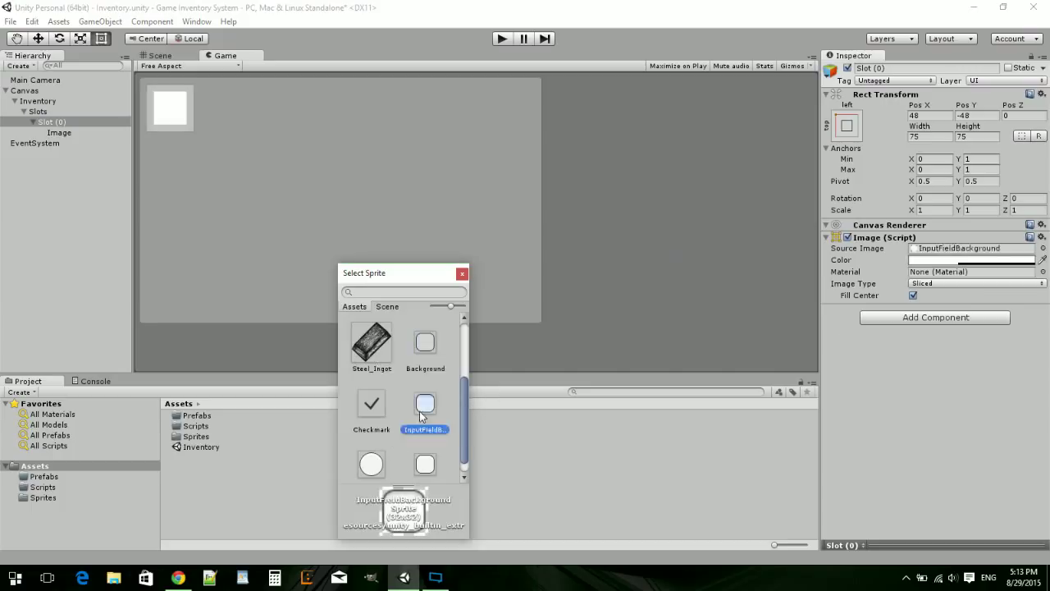
click(422, 461)
click(379, 451)
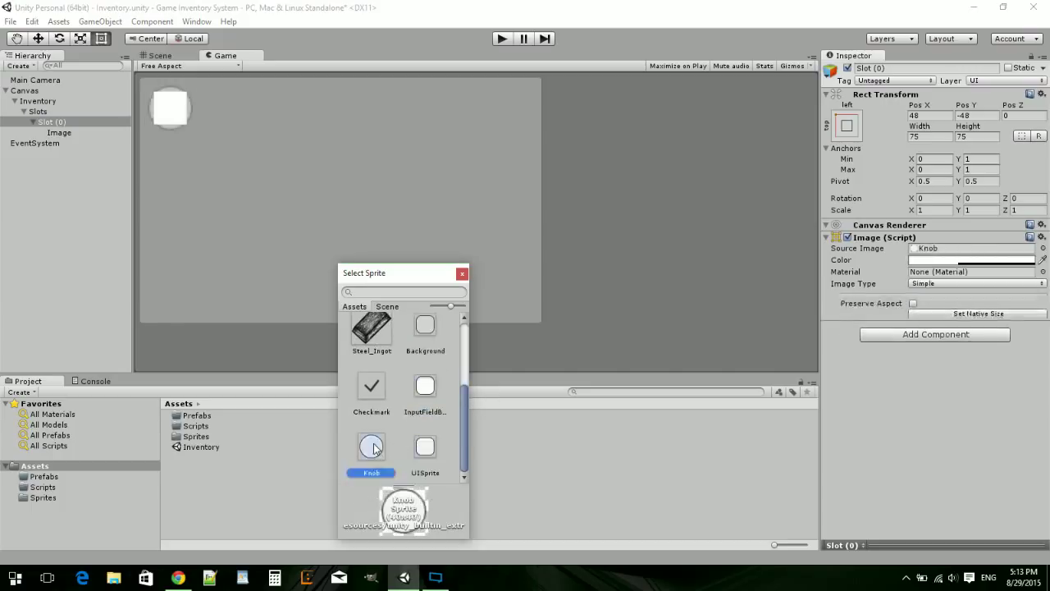
click(425, 394)
key(Down)
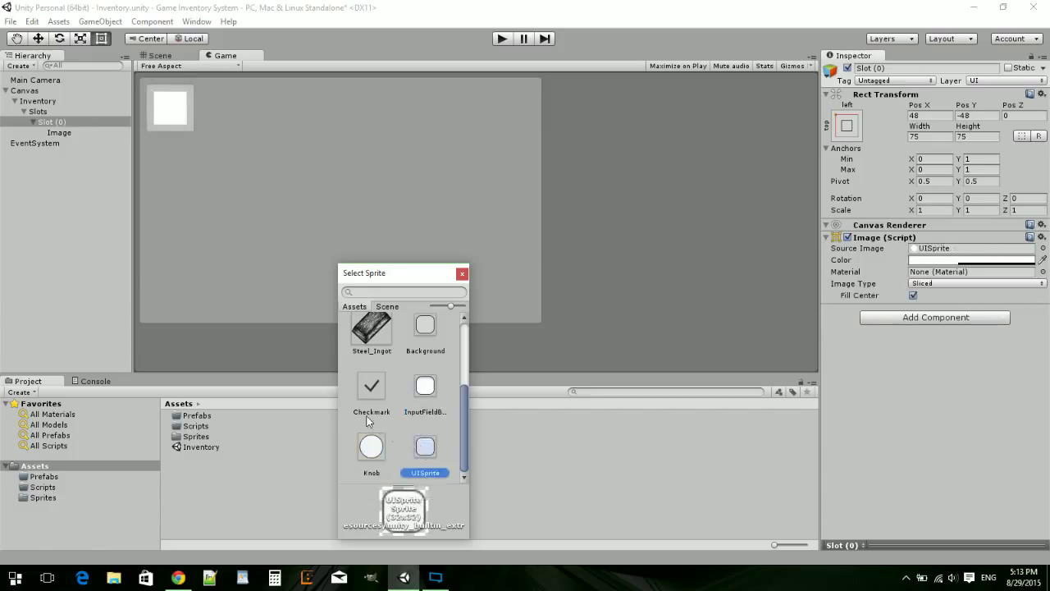
click(376, 394)
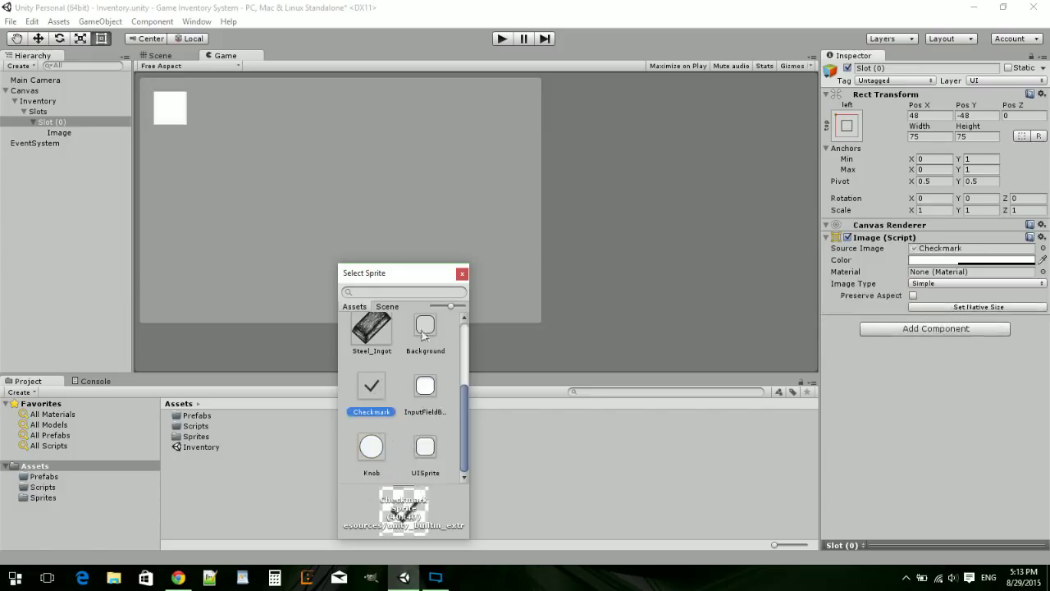
click(427, 337)
scroll(445, 432, up, 2)
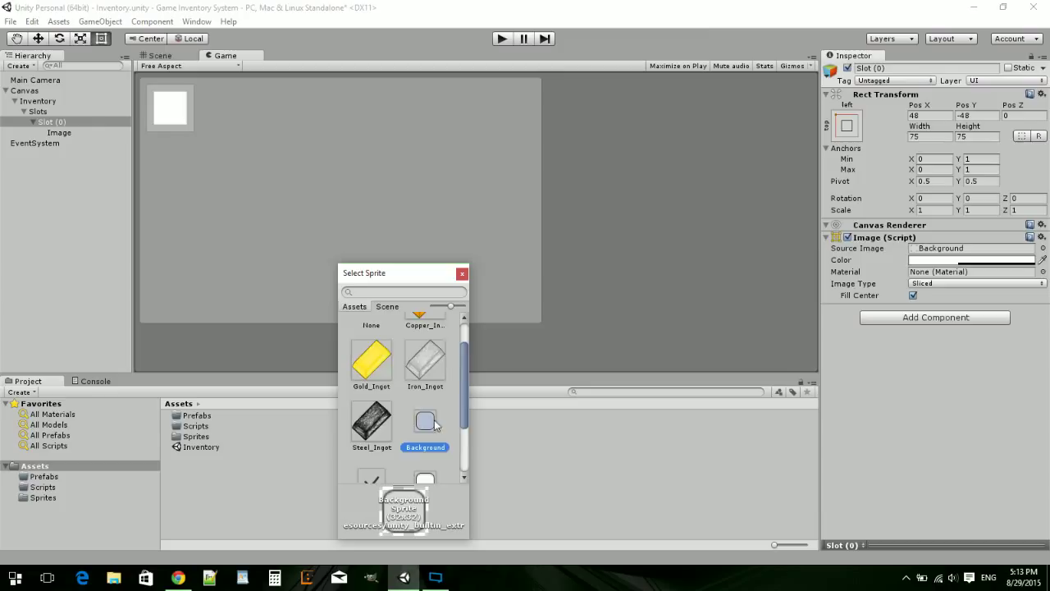
scroll(439, 427, down, 2)
click(463, 274)
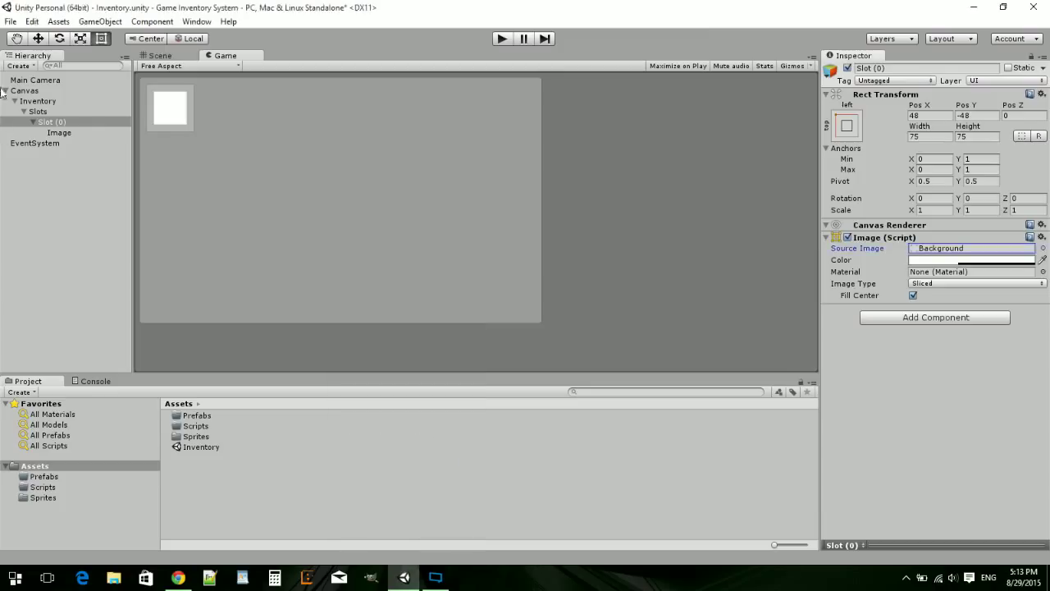
click(76, 132)
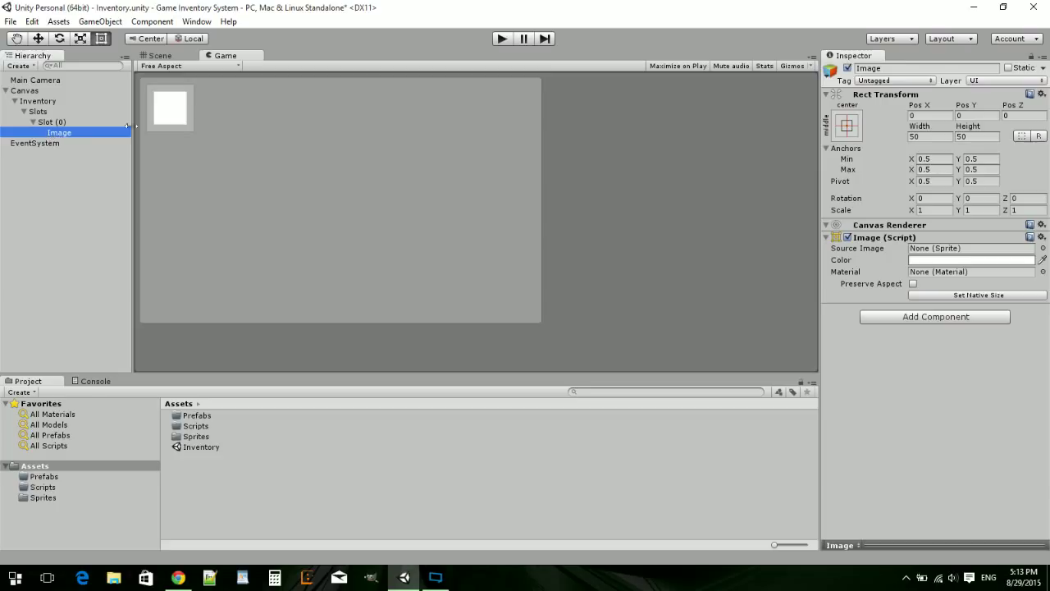
Rename the Image to 'Item' and show the Sprites folder's four ingot sprites.
click(890, 68)
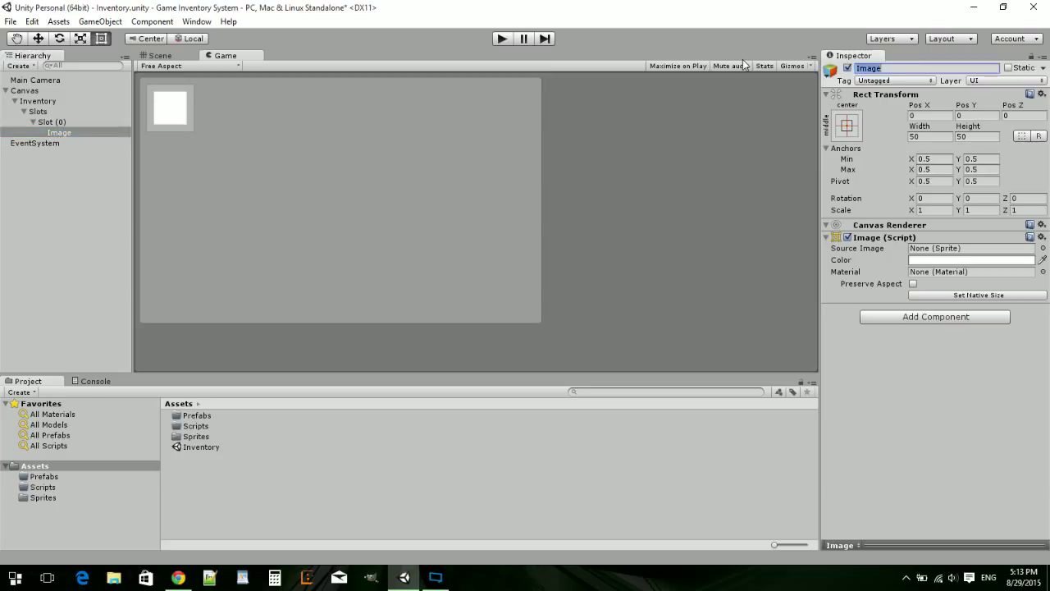
text(Item)
key(Return)
click(37, 498)
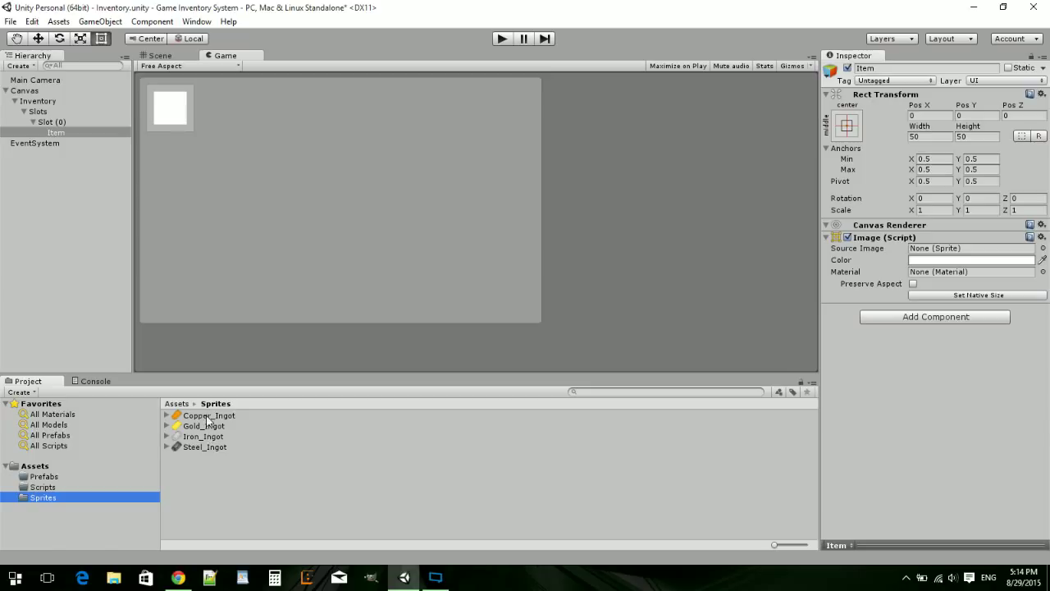
Set Item's Source Image to the Copper_Ingot sprite and enter play mode.
drag(213, 417, 945, 253)
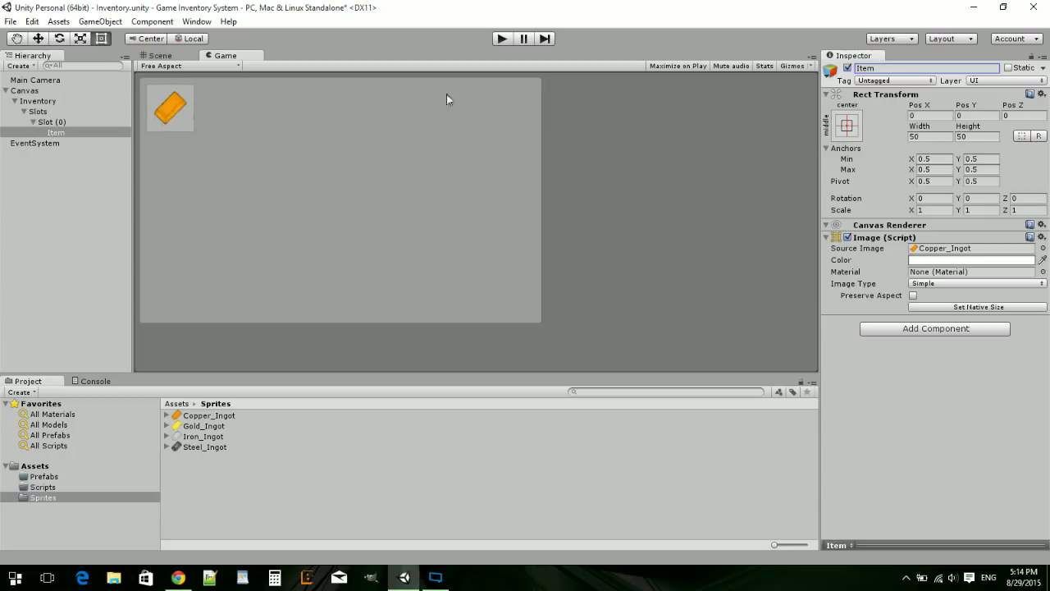
click(503, 39)
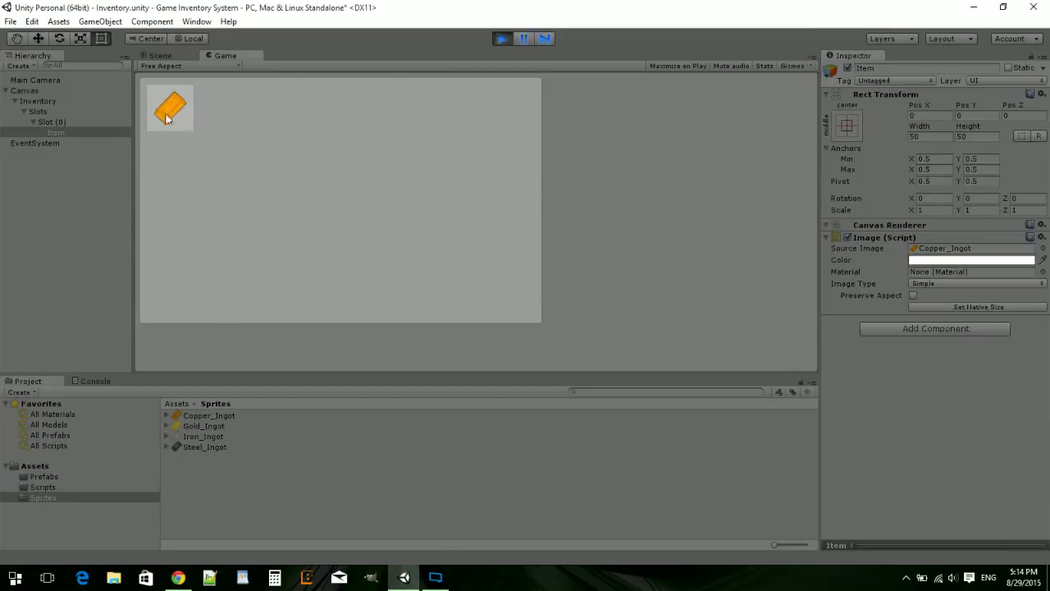
Stop the running game so the editor returns to edit mode.
click(501, 38)
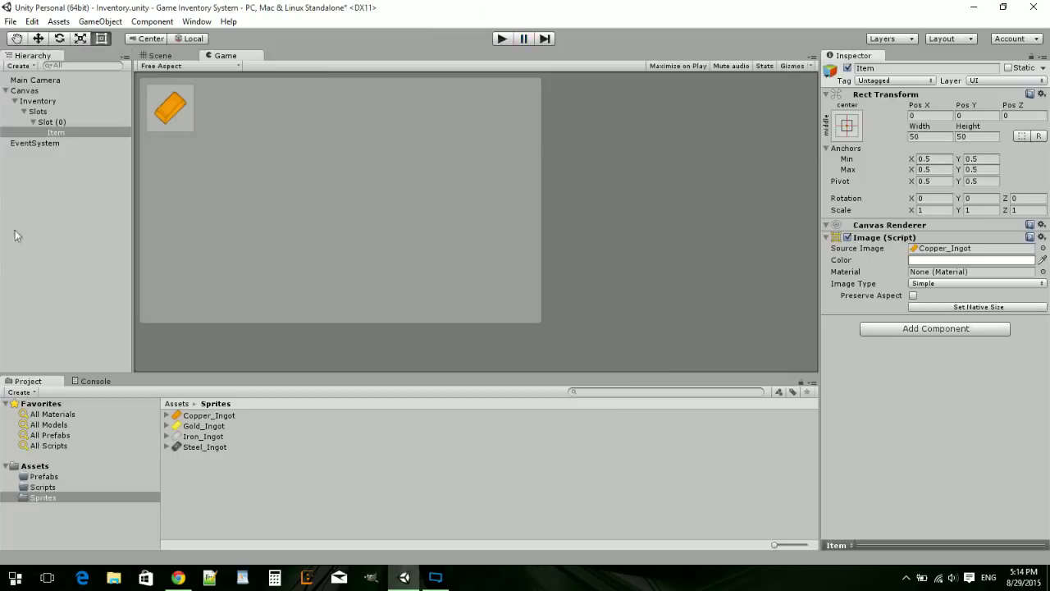
Parent Main Camera under Canvas and set its X and Y position to 0 in the Scene view.
click(29, 81)
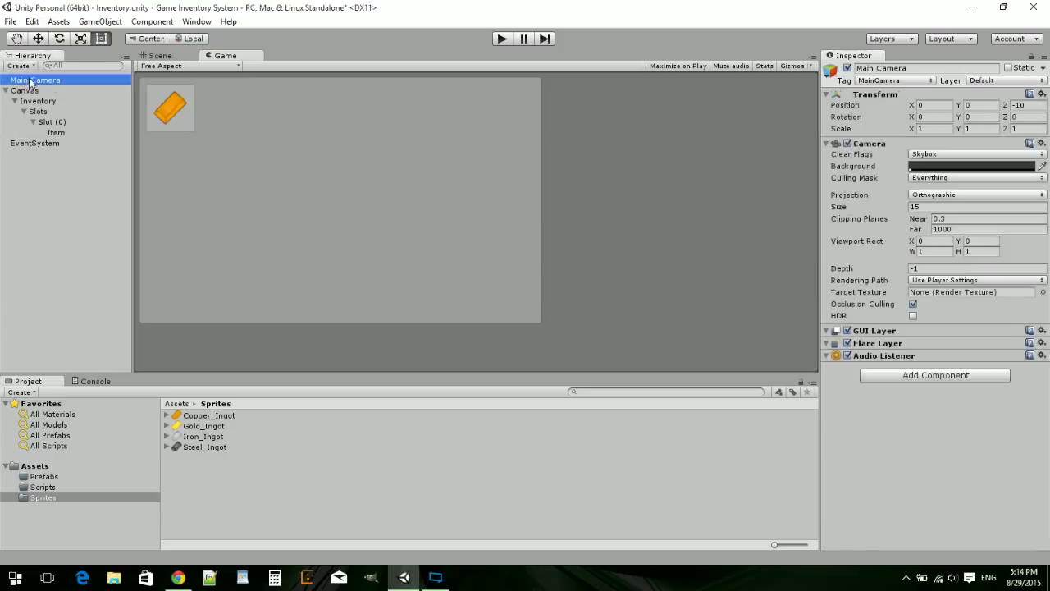
drag(30, 81, 31, 91)
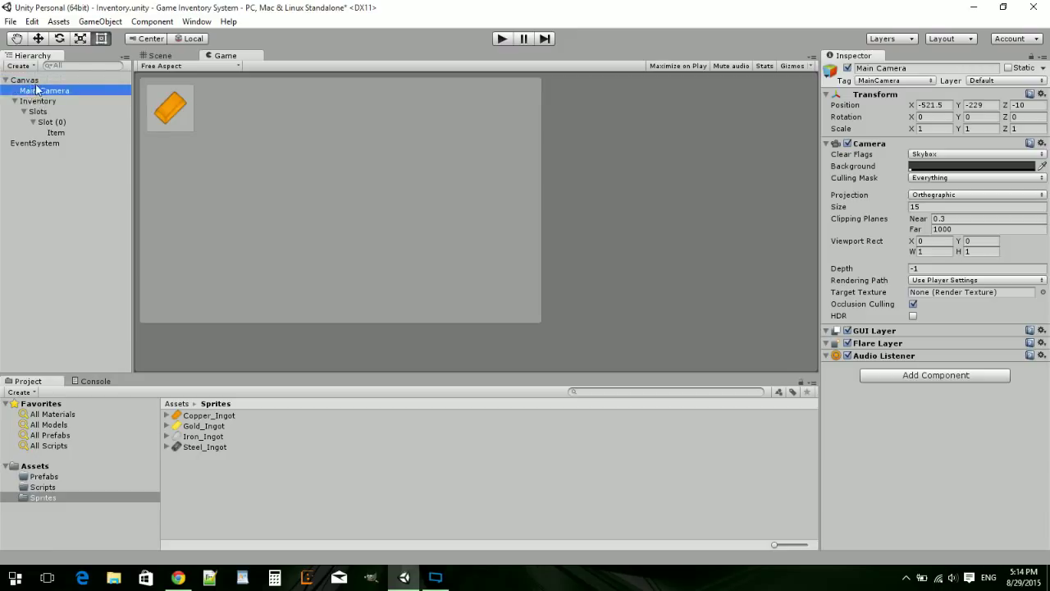
click(158, 56)
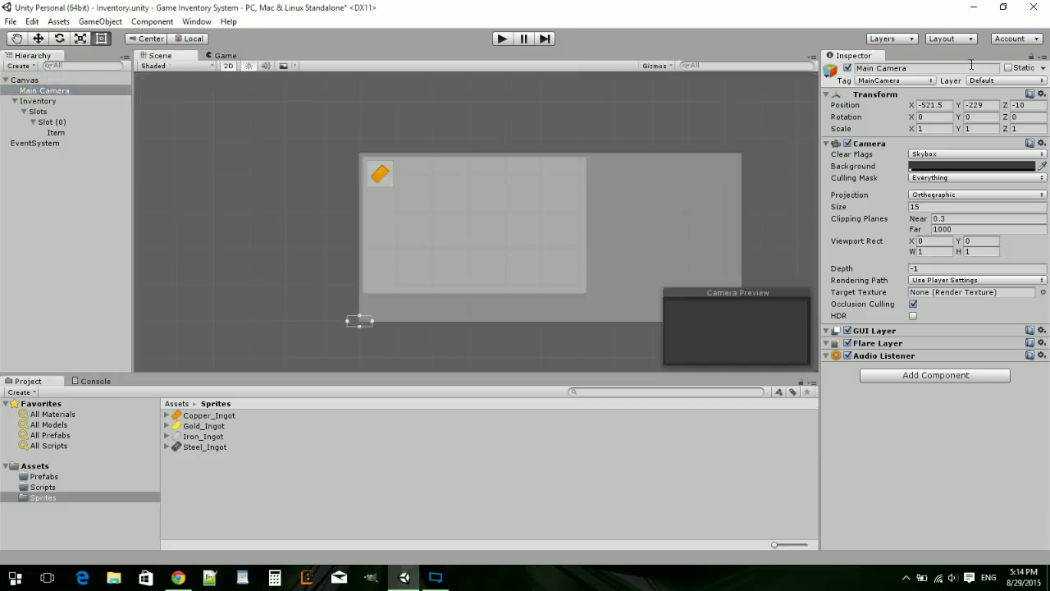
click(950, 105)
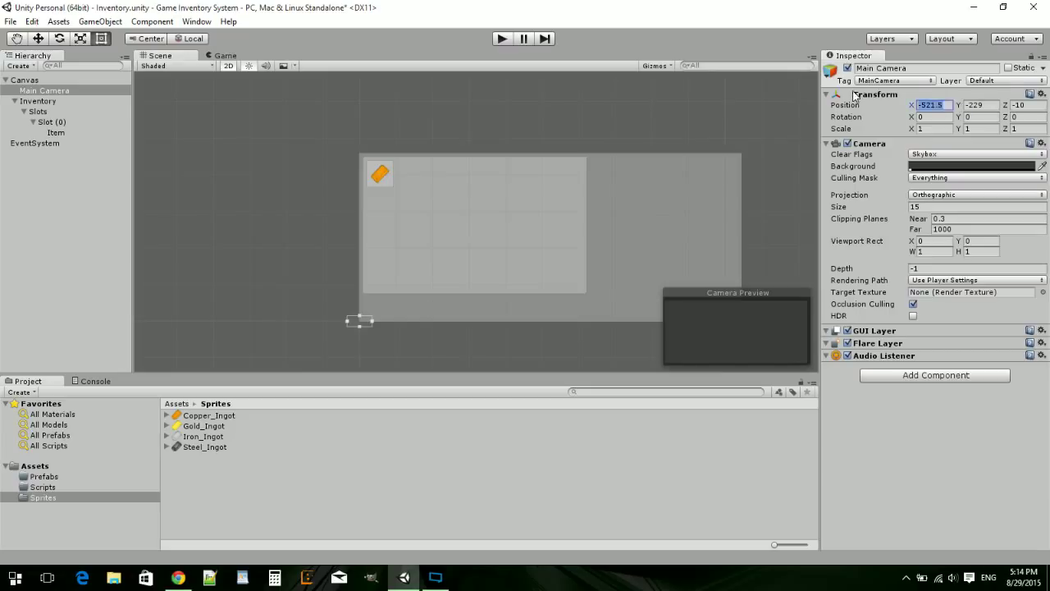
text(0)
click(981, 104)
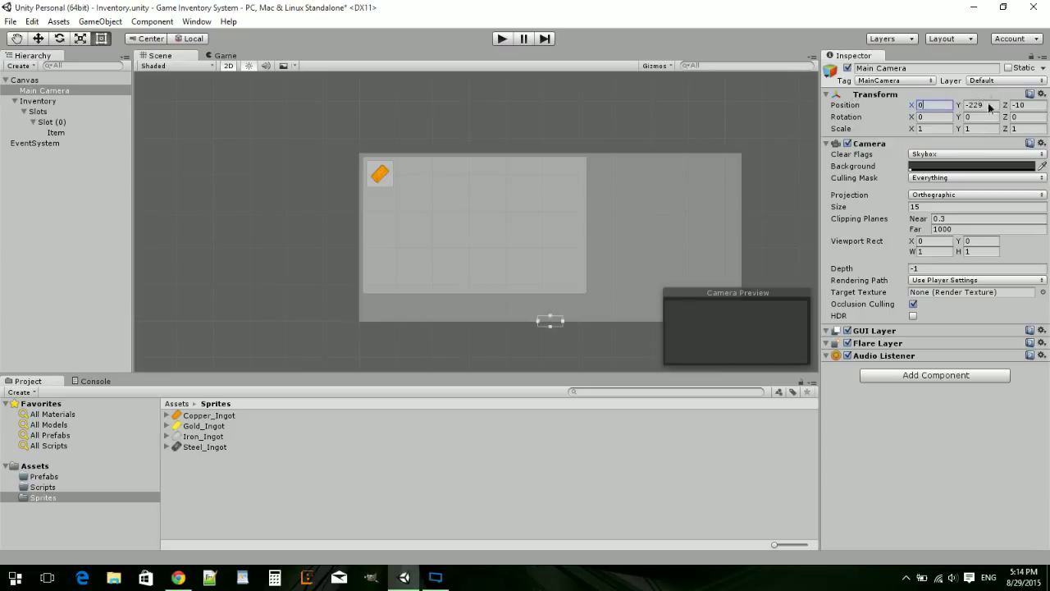
text(0)
Enlarge the camera's orthographic size to cover the canvas, trimming it to 229.
drag(538, 238, 360, 252)
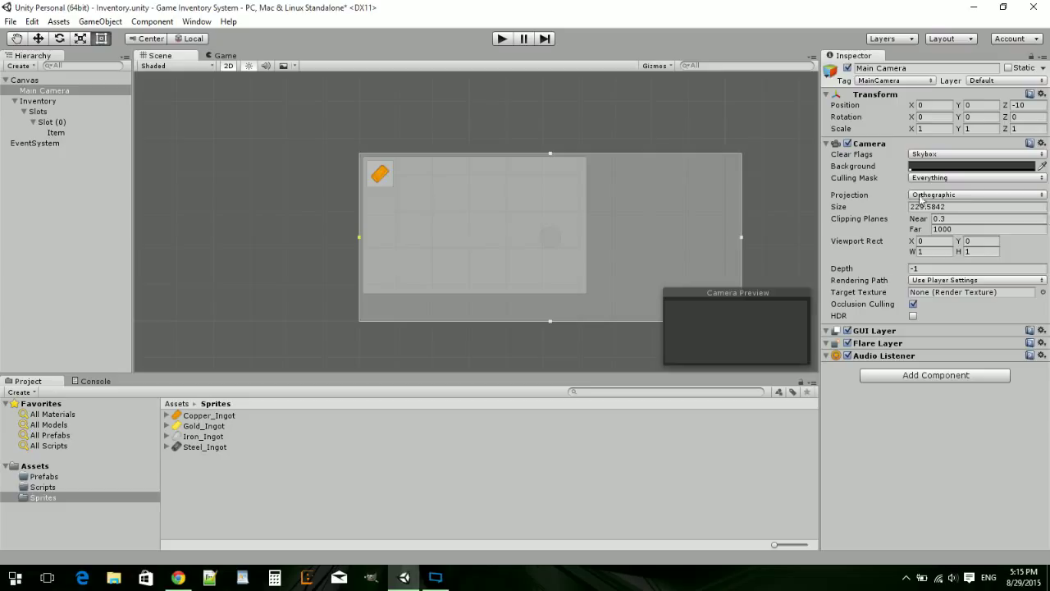
click(952, 207)
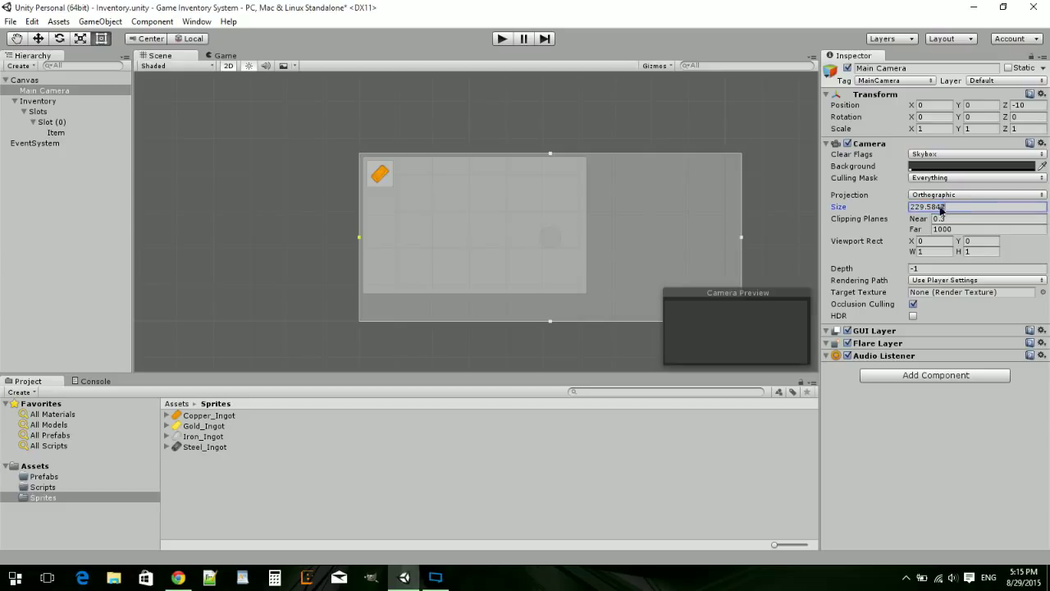
drag(941, 208, 927, 207)
key(BackSpace)
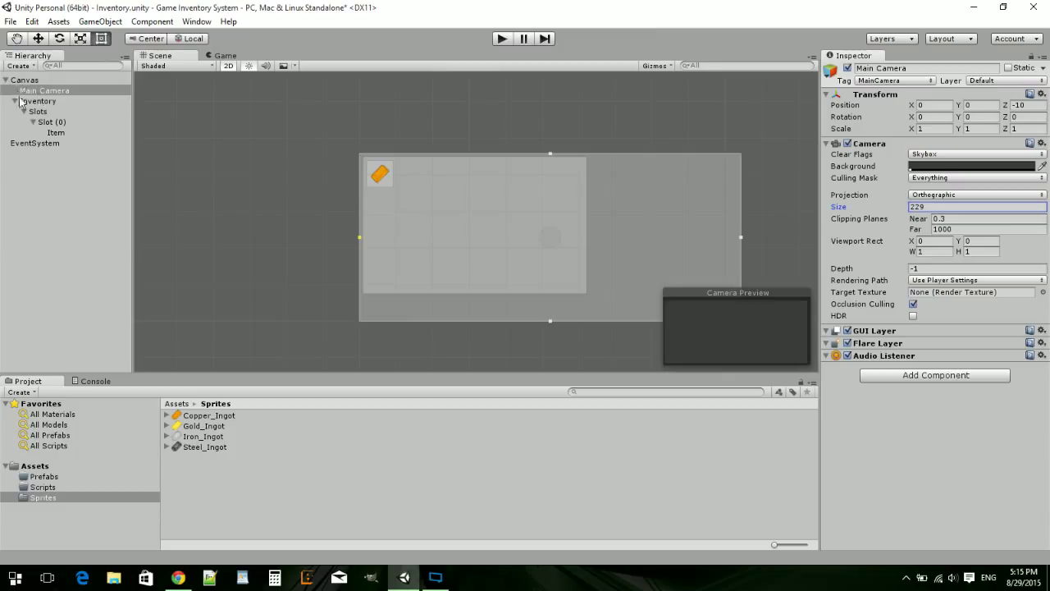
Give Slot (0) a Physics Box Collider with size X 75, Y 75, Z 3.
click(56, 133)
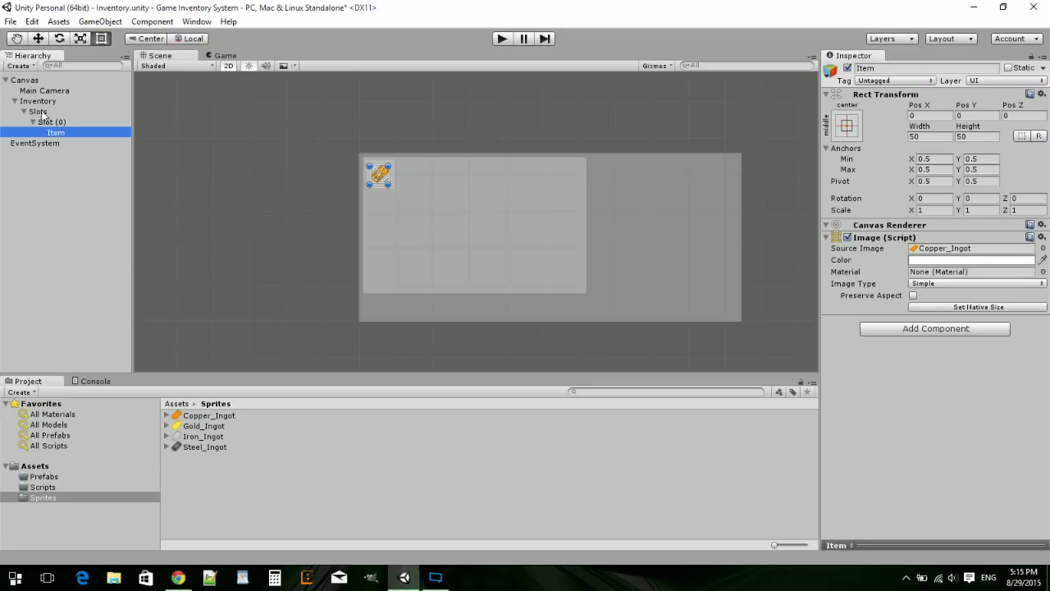
click(49, 123)
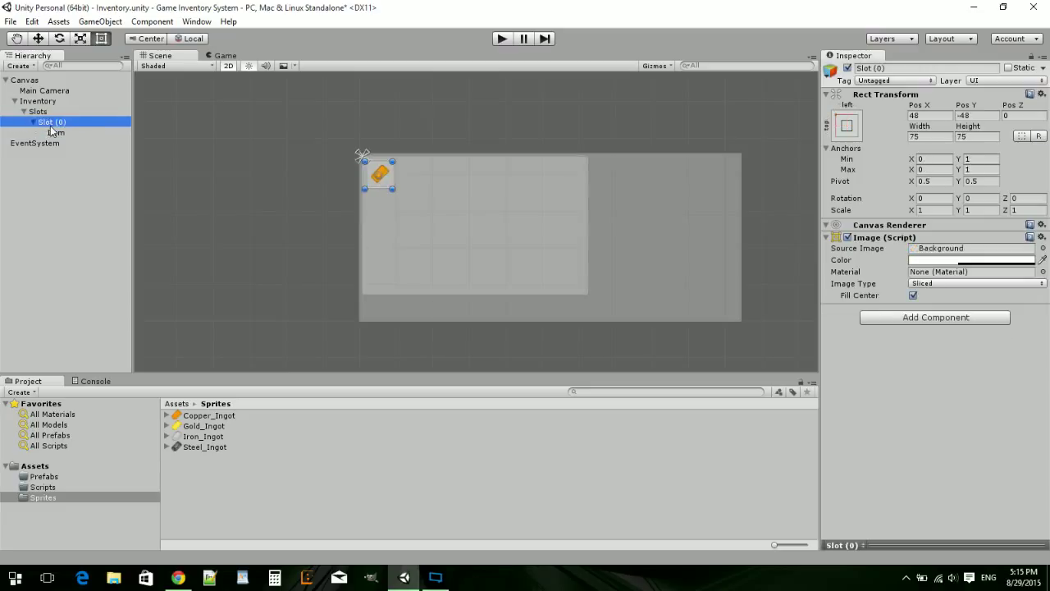
click(943, 318)
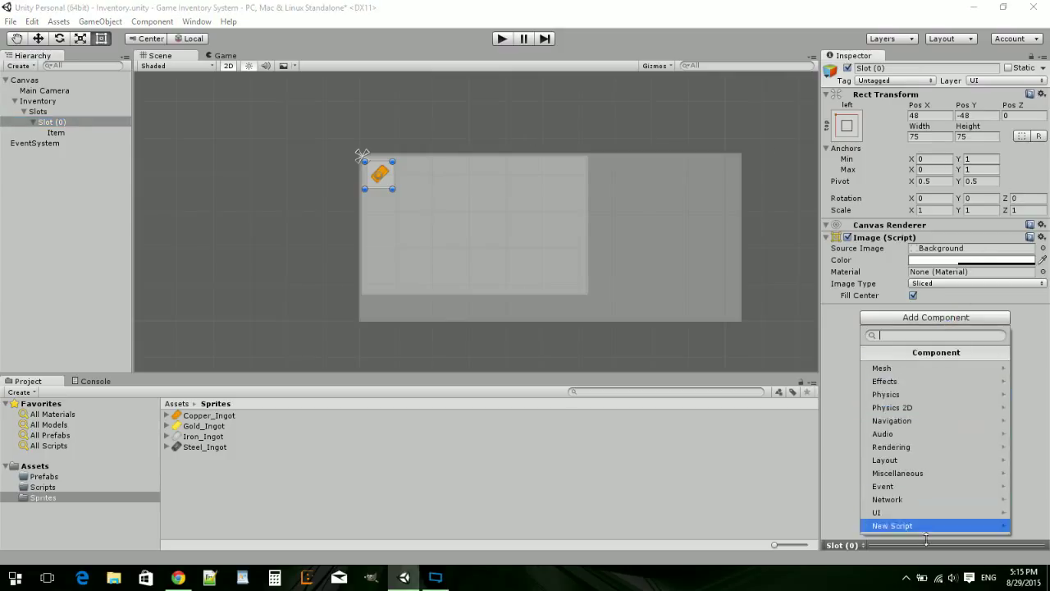
click(909, 394)
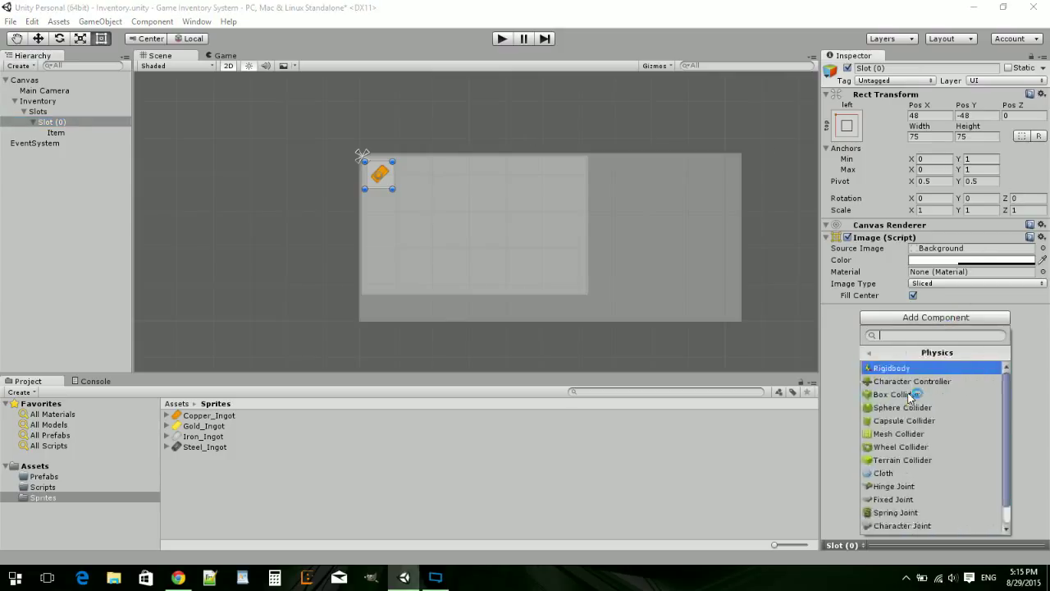
click(909, 395)
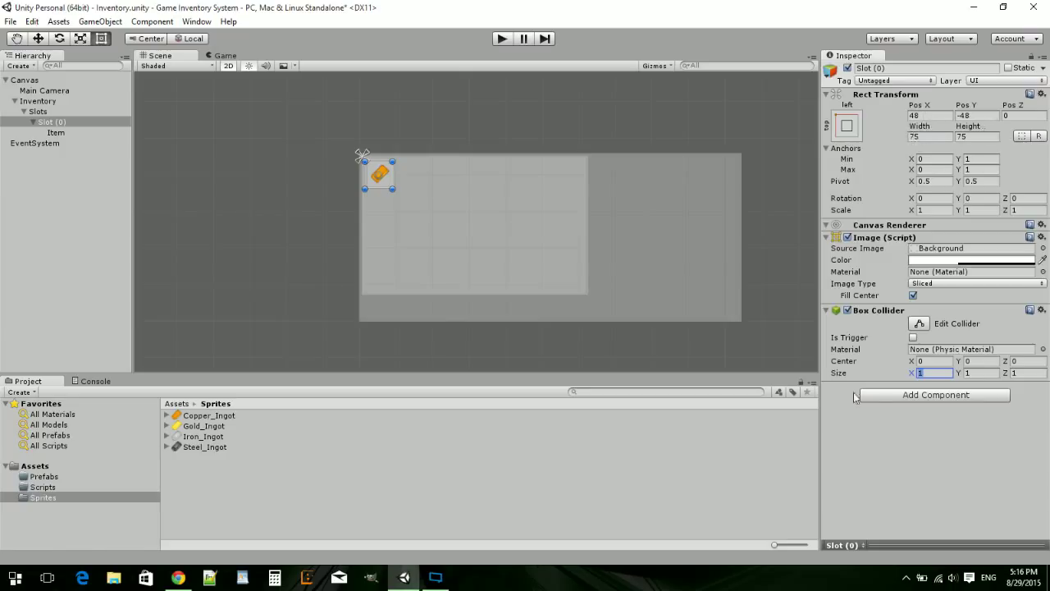
text(75)
key(Tab)
text(75)
key(Tab)
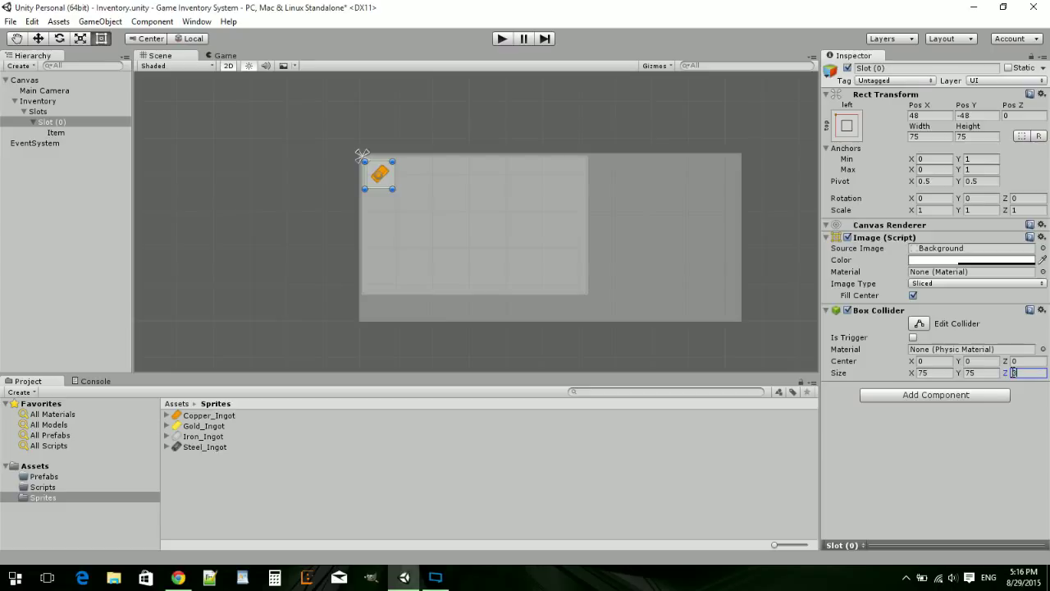
text(3)
Give the Item inside Slot (0) a Physics Box Collider with size X 50, Y 50, Z 10.
click(56, 133)
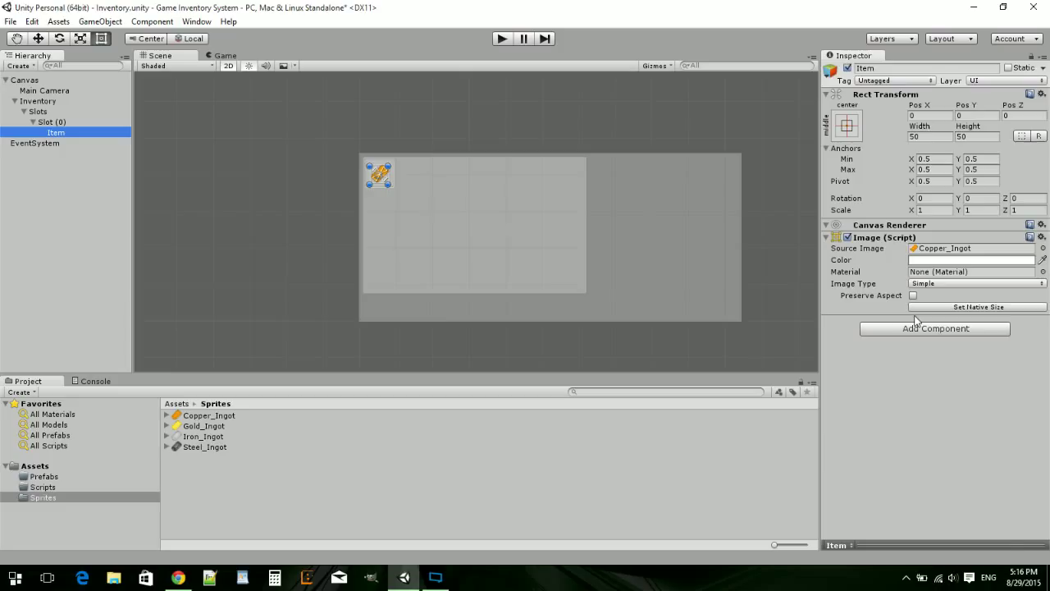
click(903, 330)
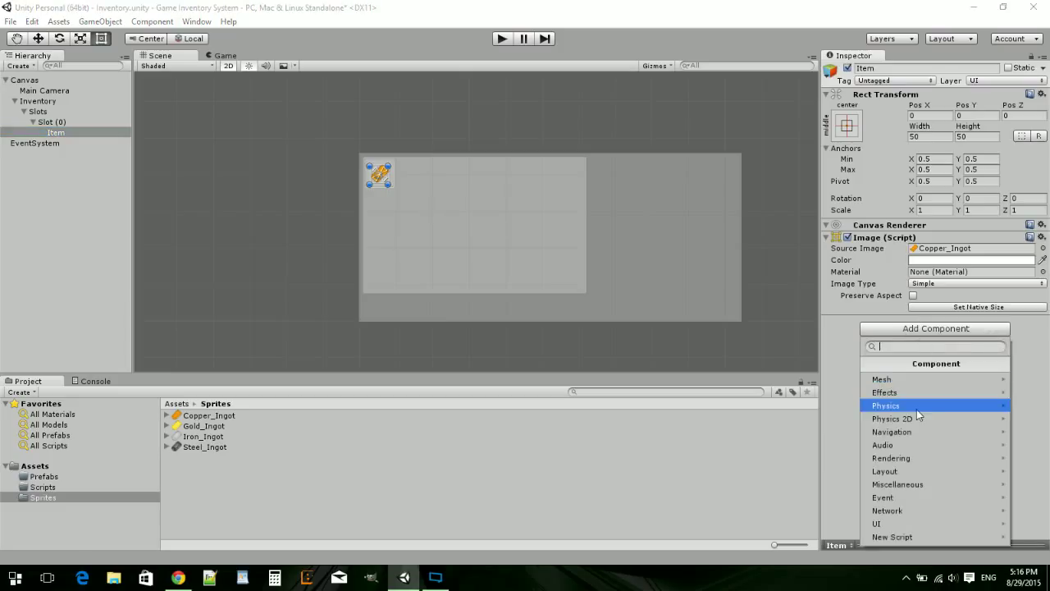
click(921, 407)
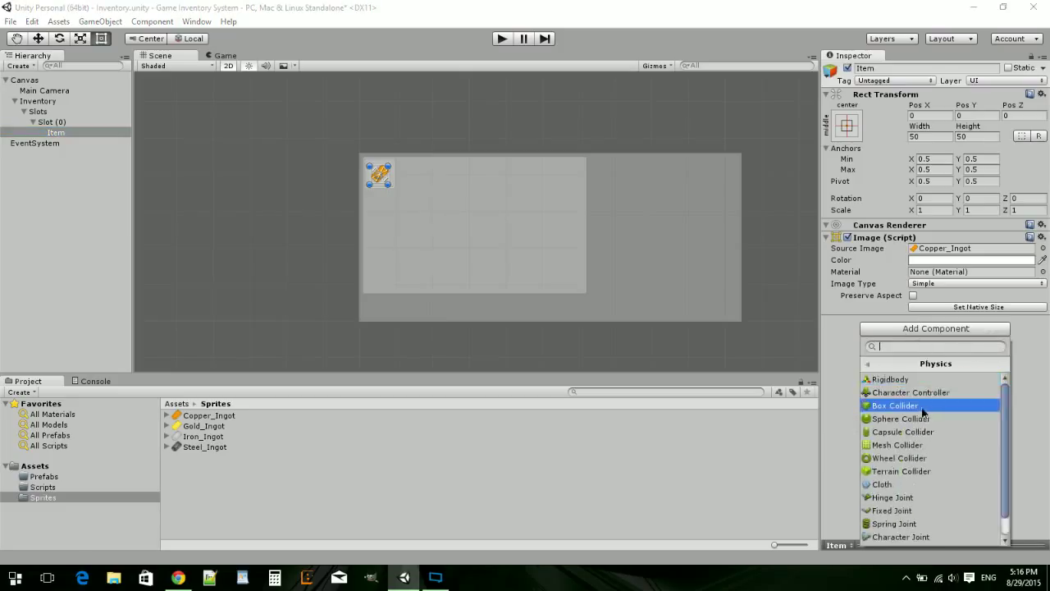
click(925, 411)
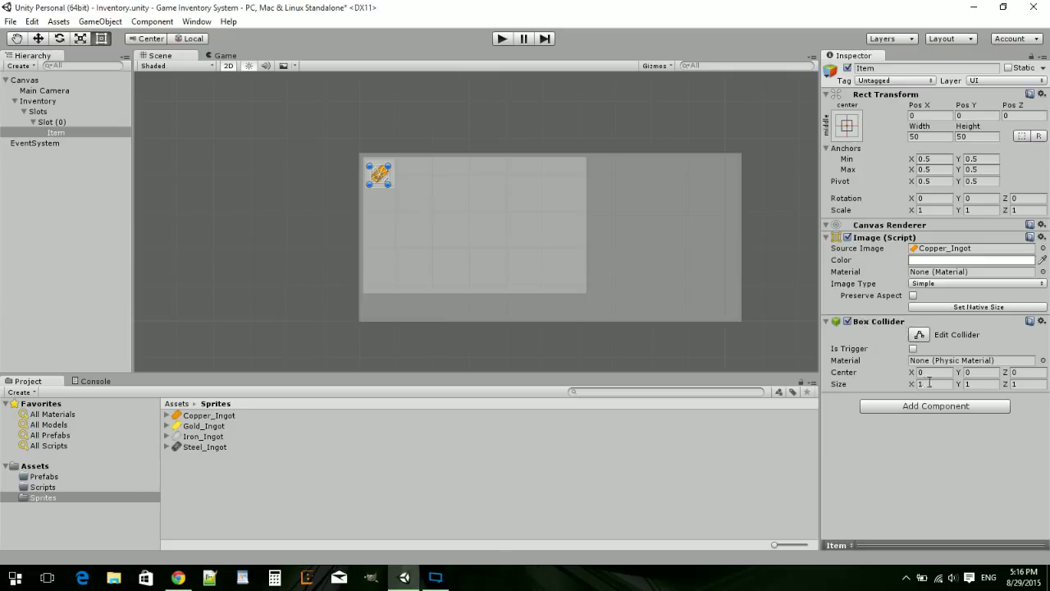
click(892, 381)
text(50)
key(Tab)
text(50)
key(Tab)
text(10)
Switch the Scene view to 3D, frame the Item, and try Slot (0)'s collider depth at 10.
click(232, 65)
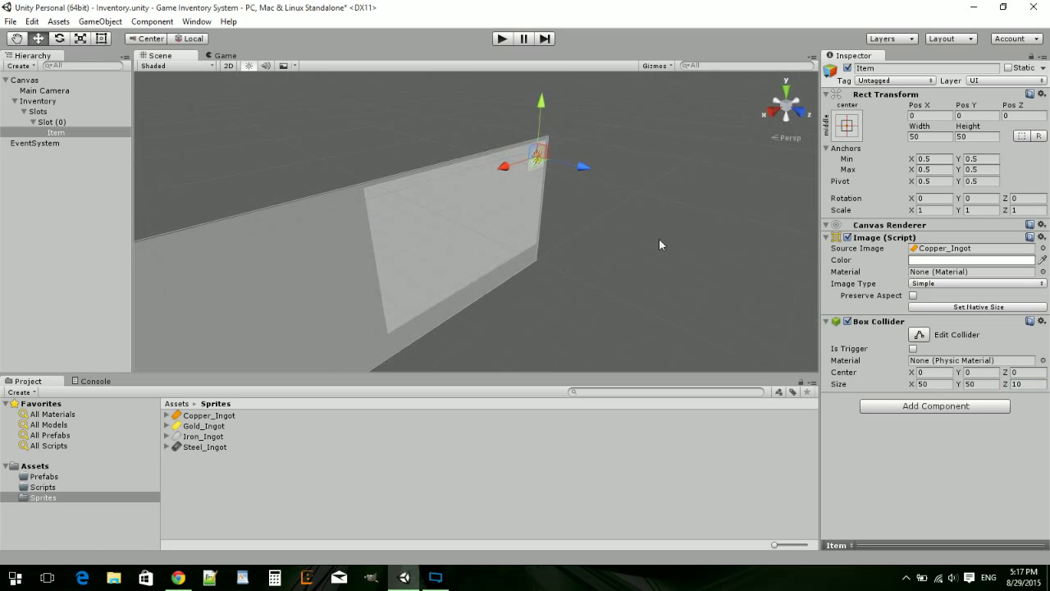
alt+drag(597, 265, 729, 413)
key(f)
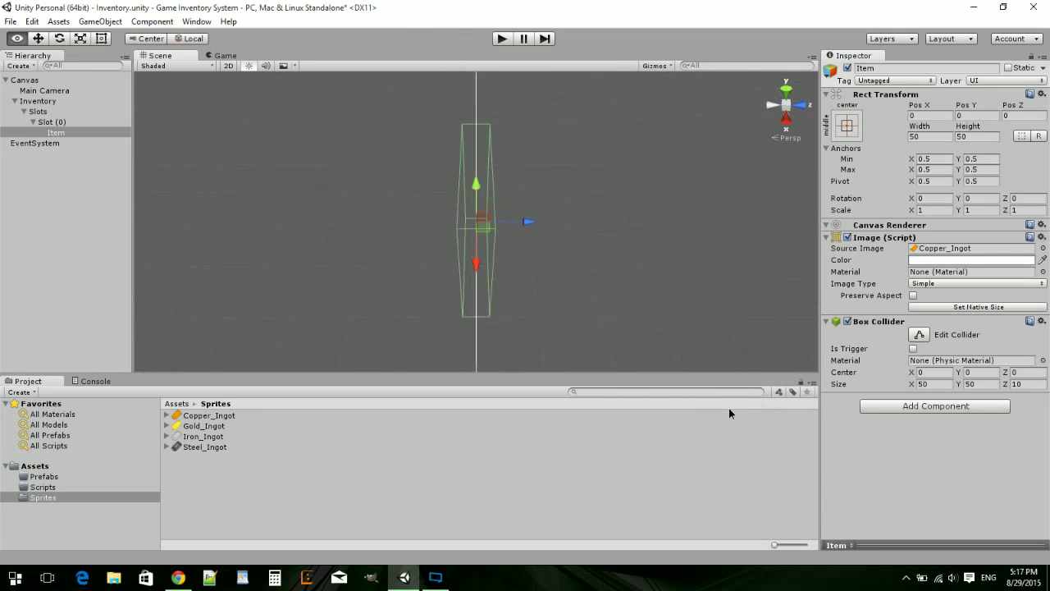
click(43, 122)
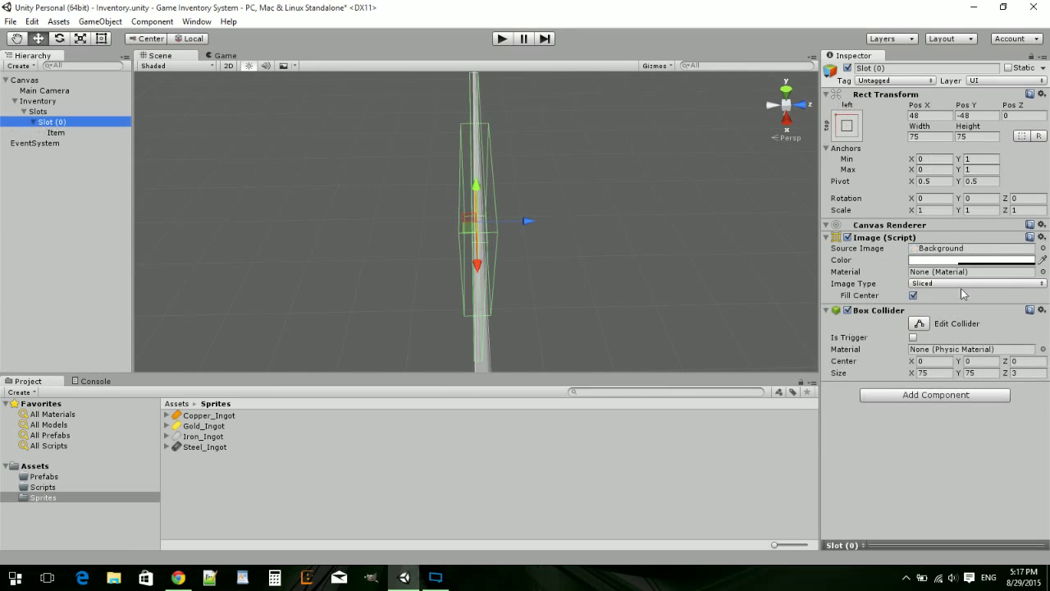
click(1026, 372)
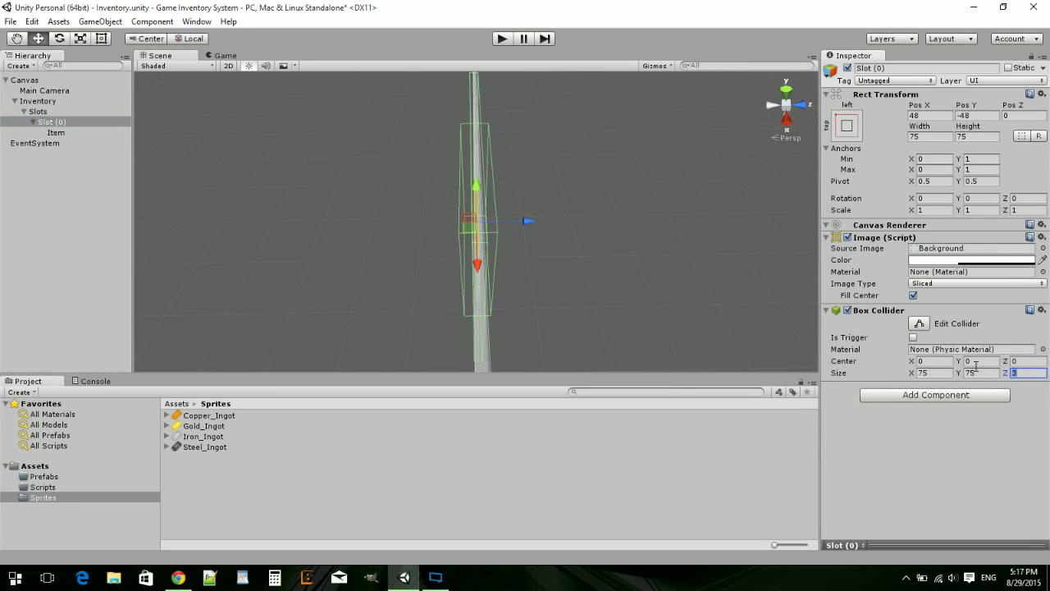
text(10)
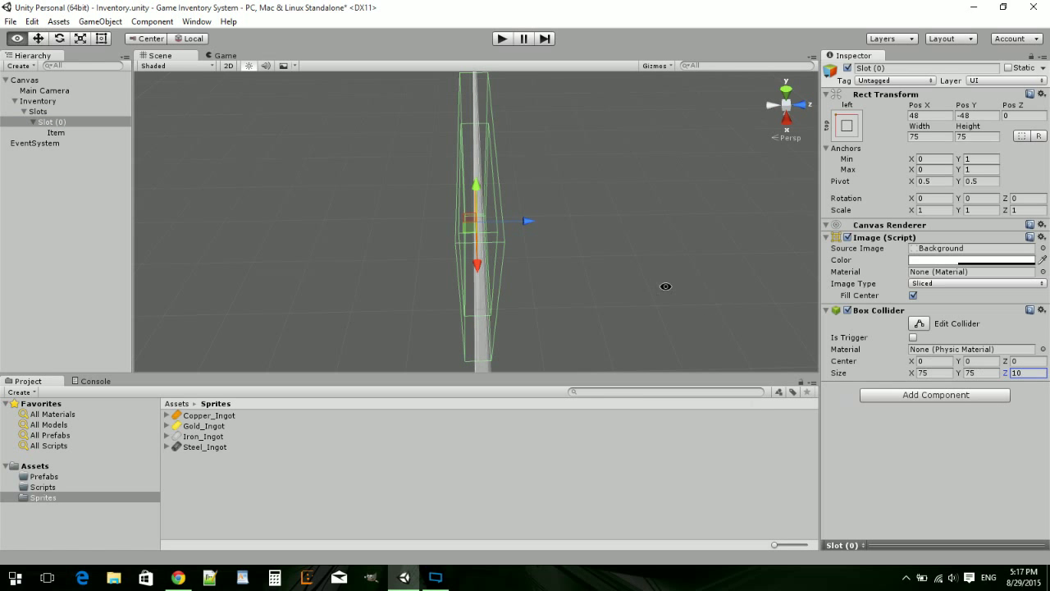
Inspect the slot from several angles and restore Slot (0)'s collider depth to 3.
alt+drag(666, 286, 986, 435)
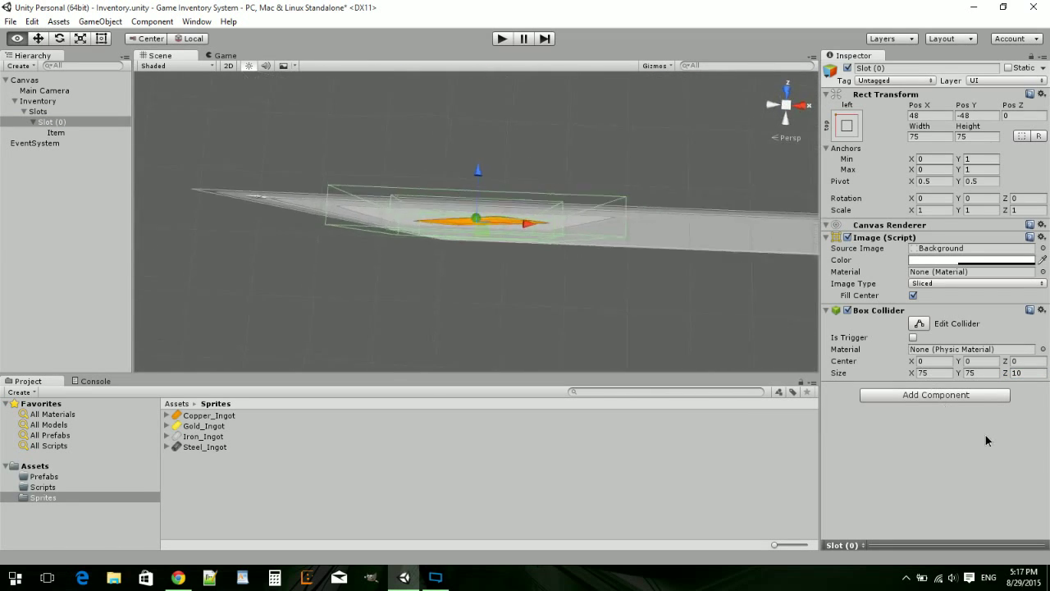
key(f)
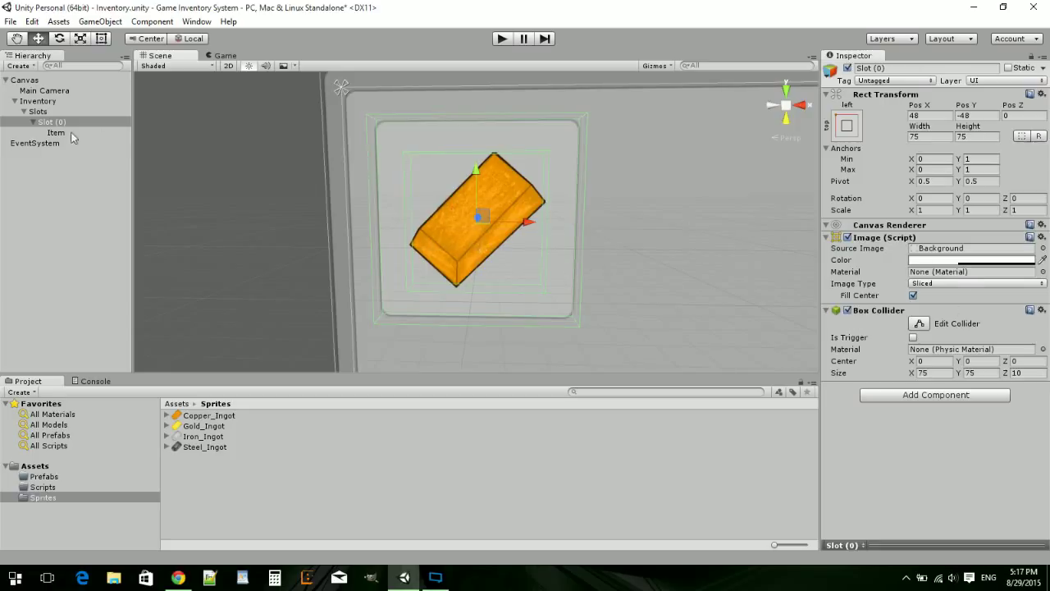
click(1023, 374)
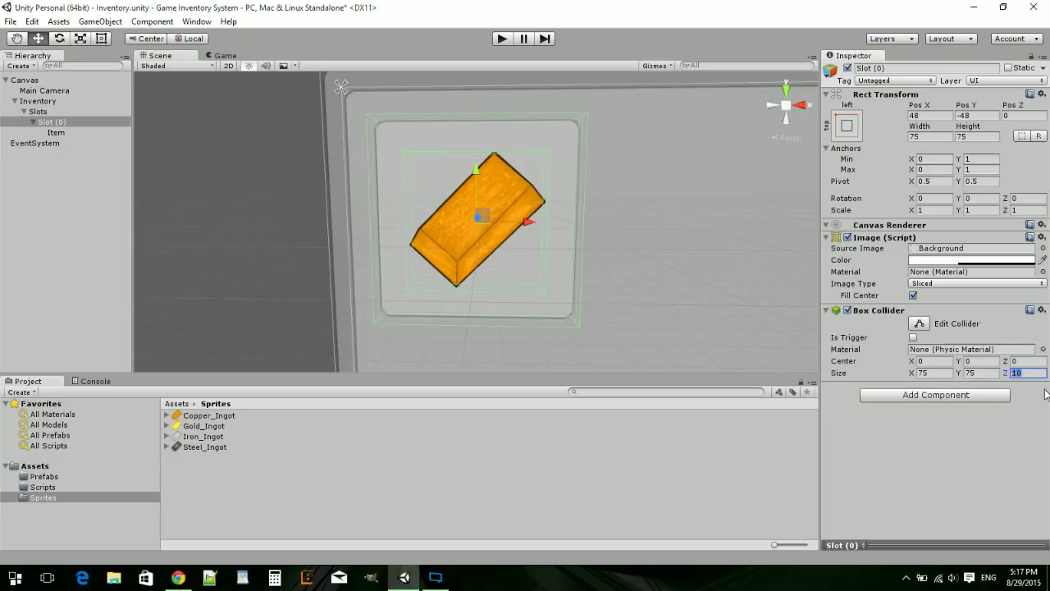
text(3)
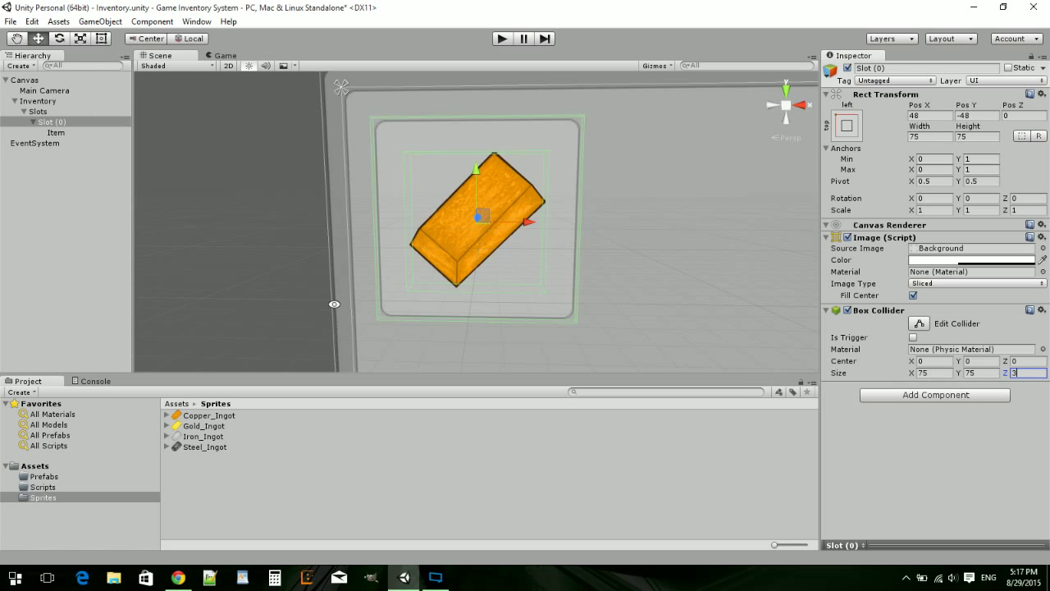
alt+drag(334, 304, 472, 307)
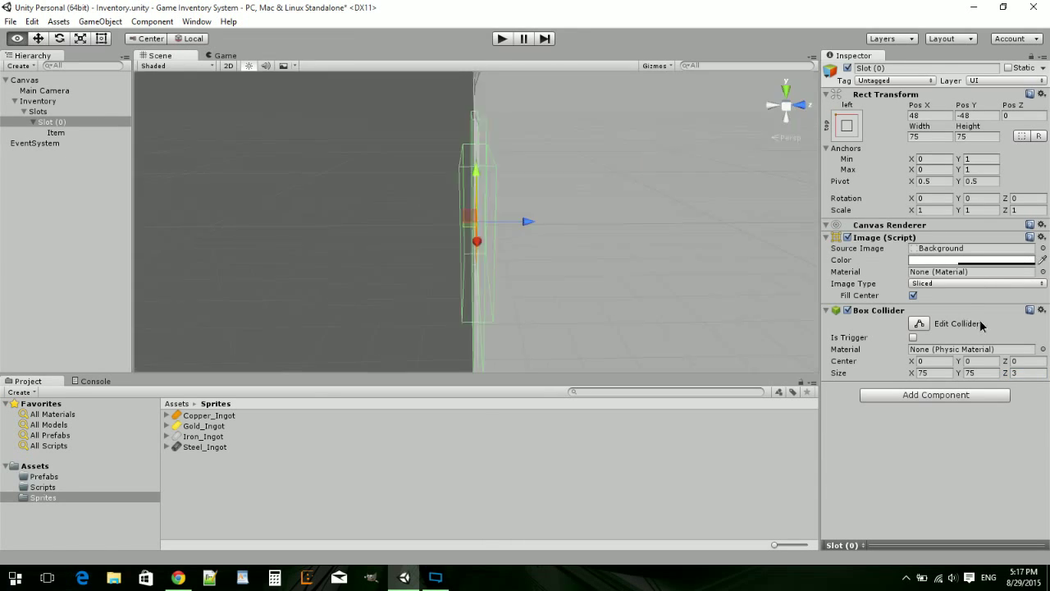
mouse_move(982, 326)
alt+mouse_down()
mouse_move(983, 339)
mouse_move(993, 338)
mouse_move(984, 335)
alt+mouse_up()
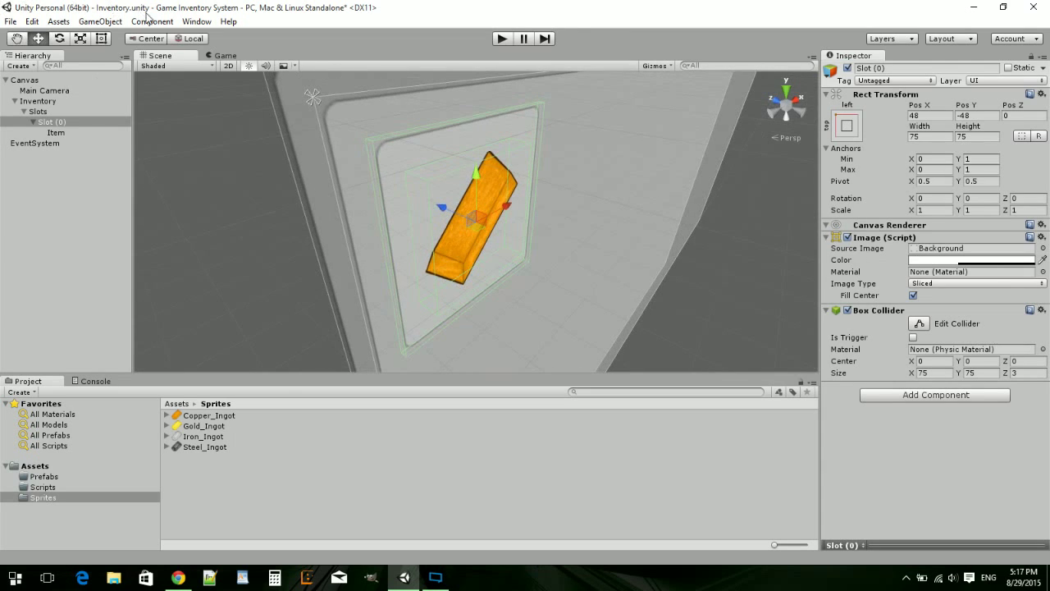
Return the Scene view to 2D with the Rect tool, frame the Canvas, and show the Game view.
click(229, 65)
key(t)
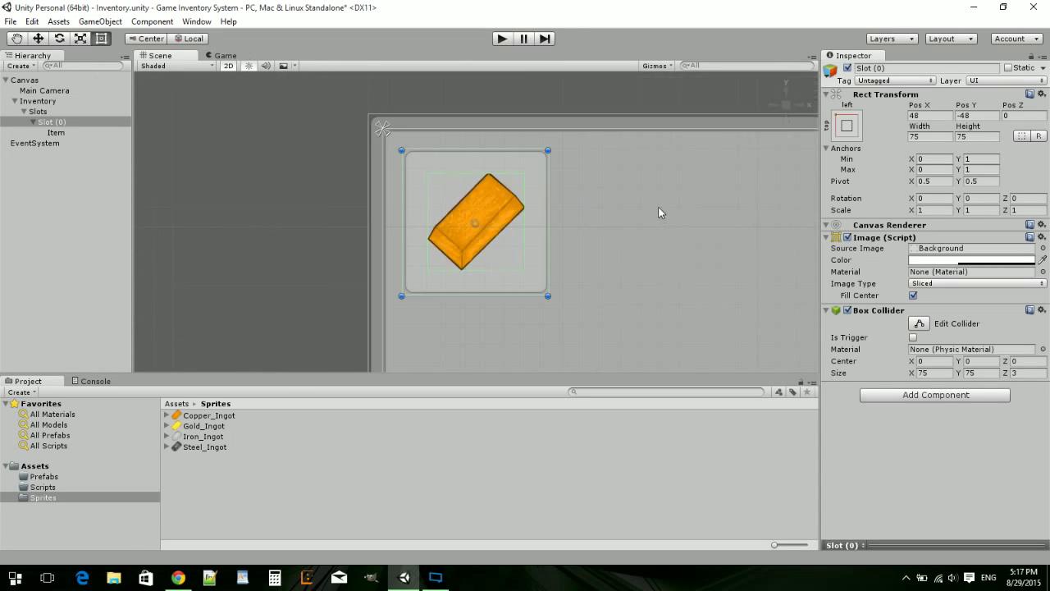
scroll(658, 208, down, 4)
click(20, 81)
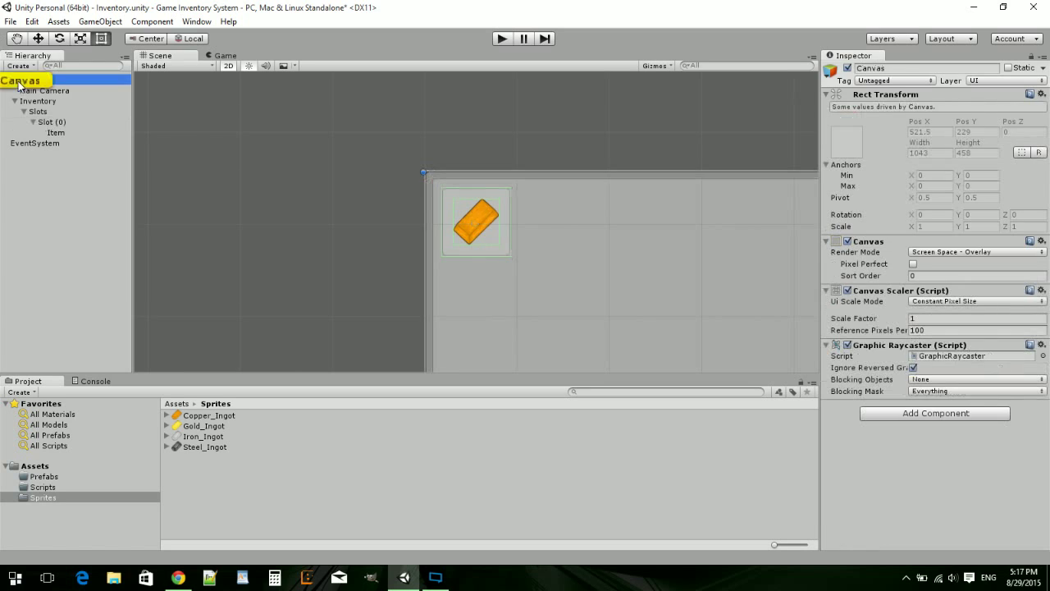
key(f)
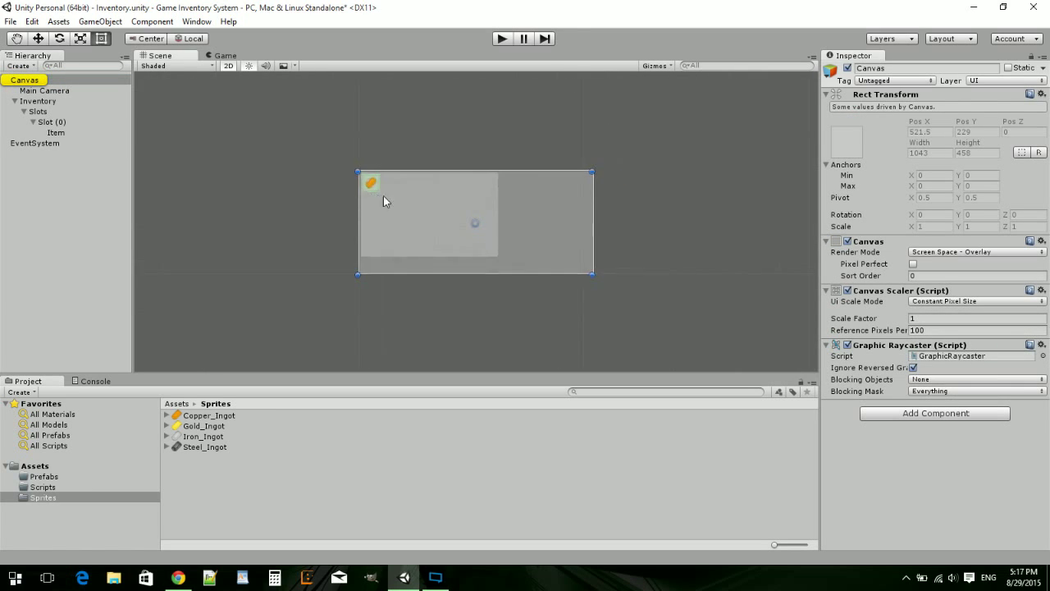
scroll(383, 201, up, 5)
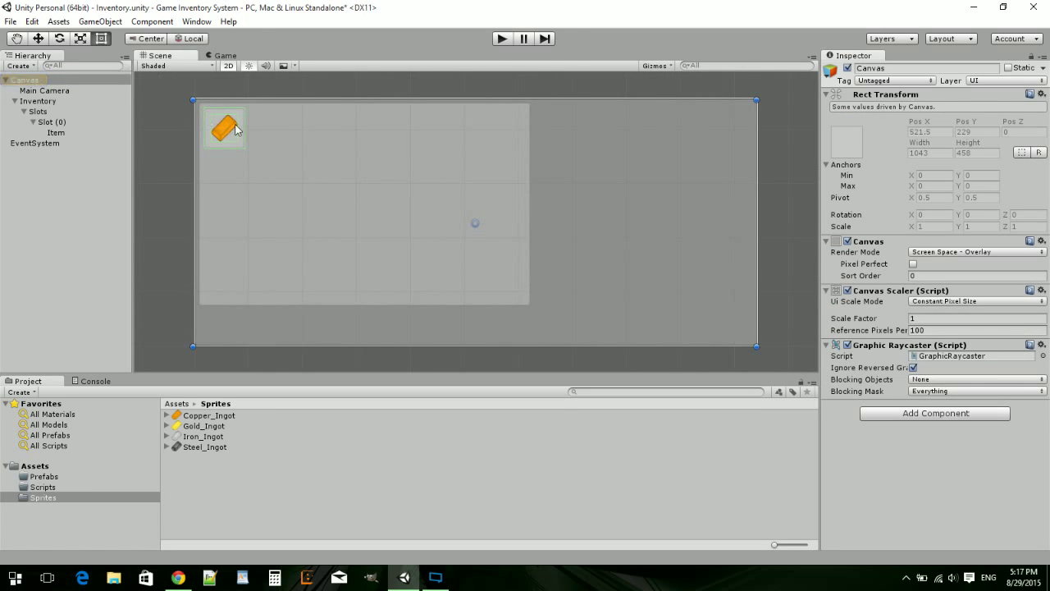
click(213, 55)
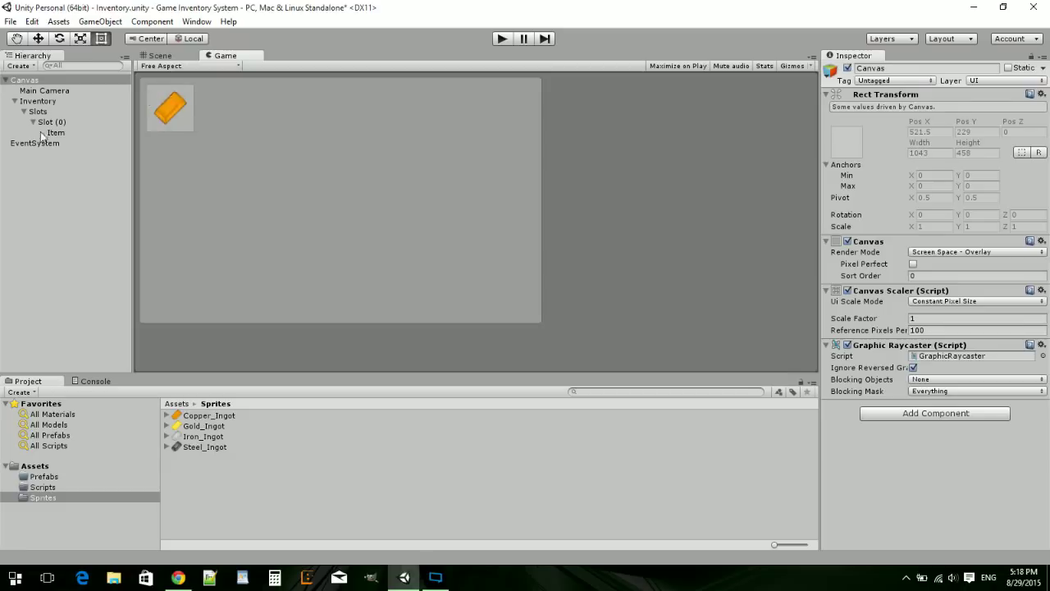